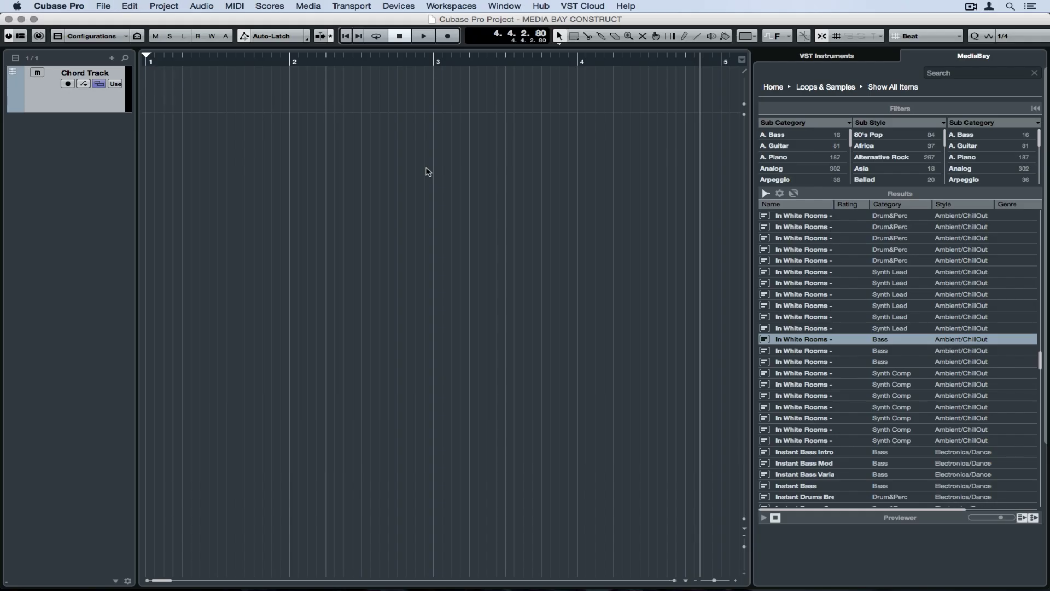
Delete the Chord Track and return MediaBay to the Loops & Samples library overview
key("super+z")
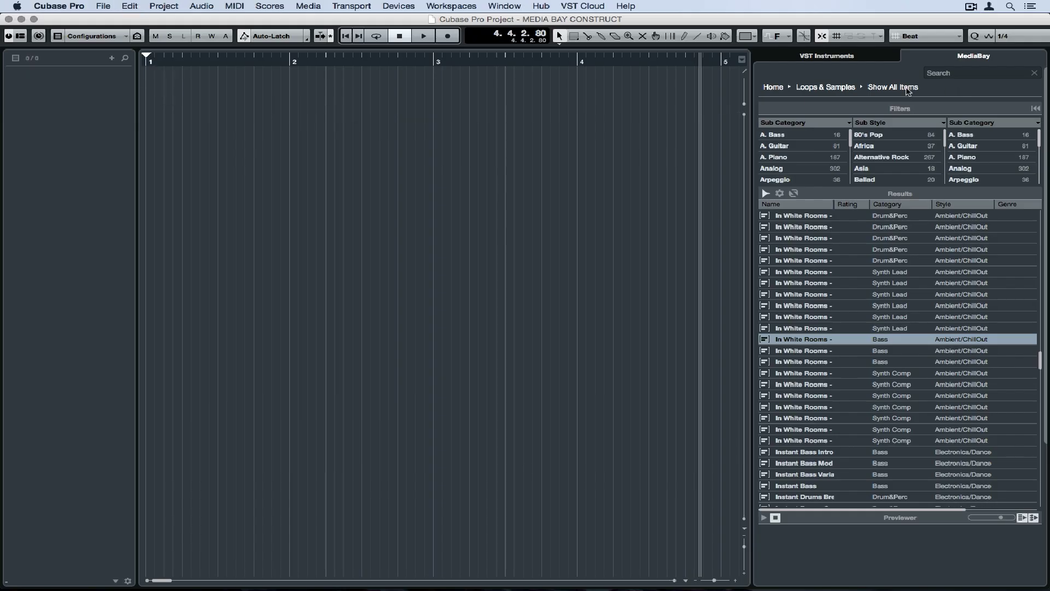
left_click(825, 87)
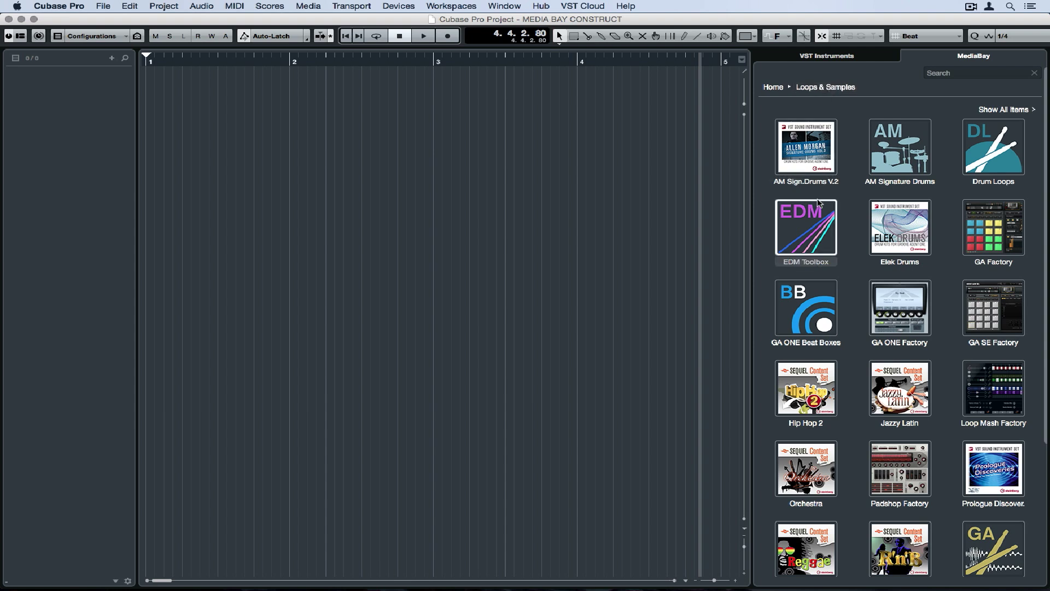
scroll(818, 203, "down", 3)
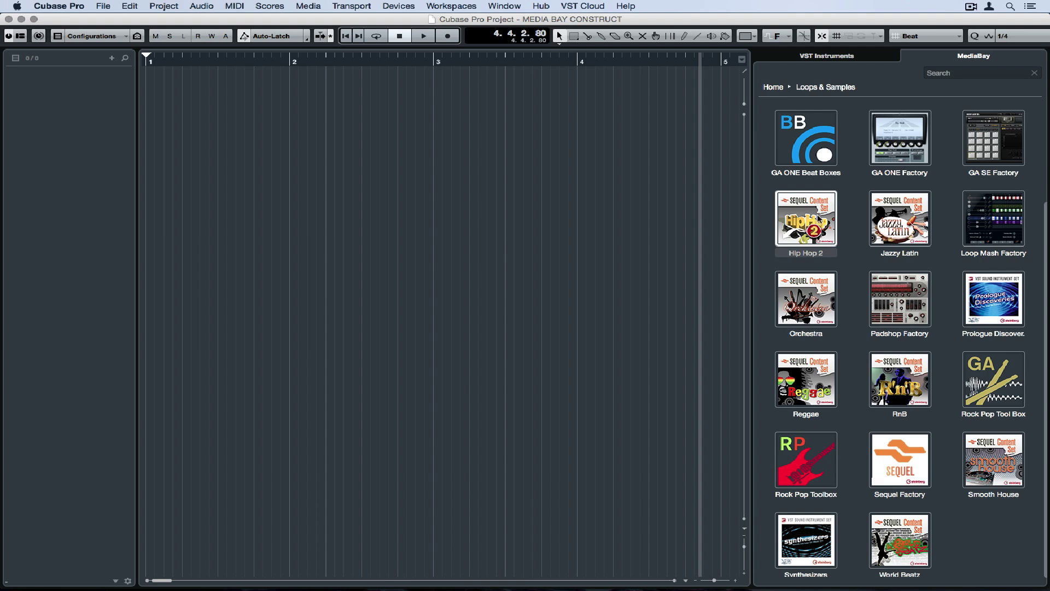
Open the Orchestra library, audition loops, and place 09 orchestra-a on a new track at bar 1
left_click(815, 313)
left_click(803, 262)
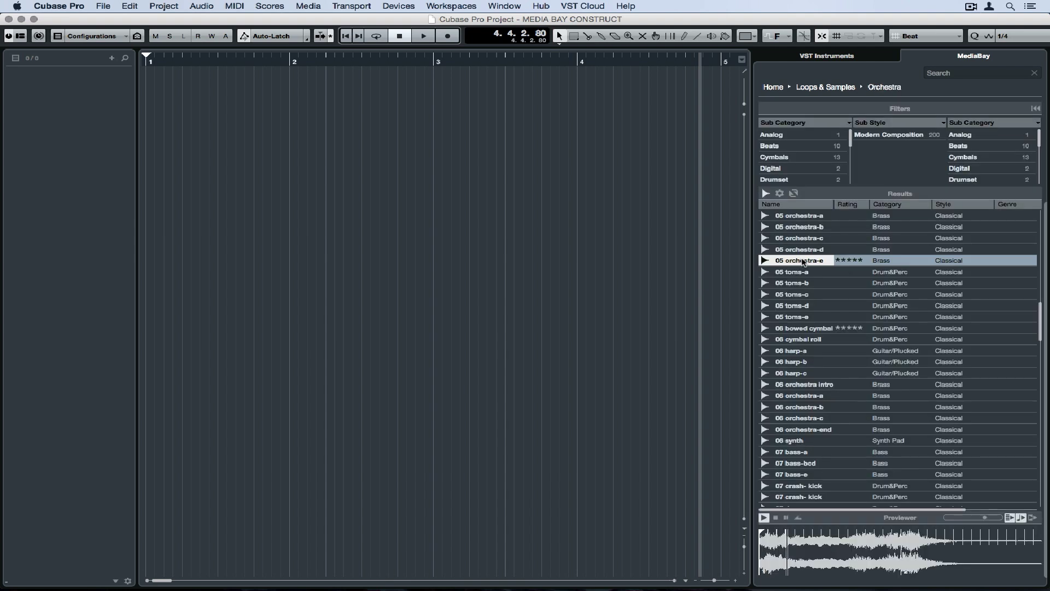
left_click(809, 250)
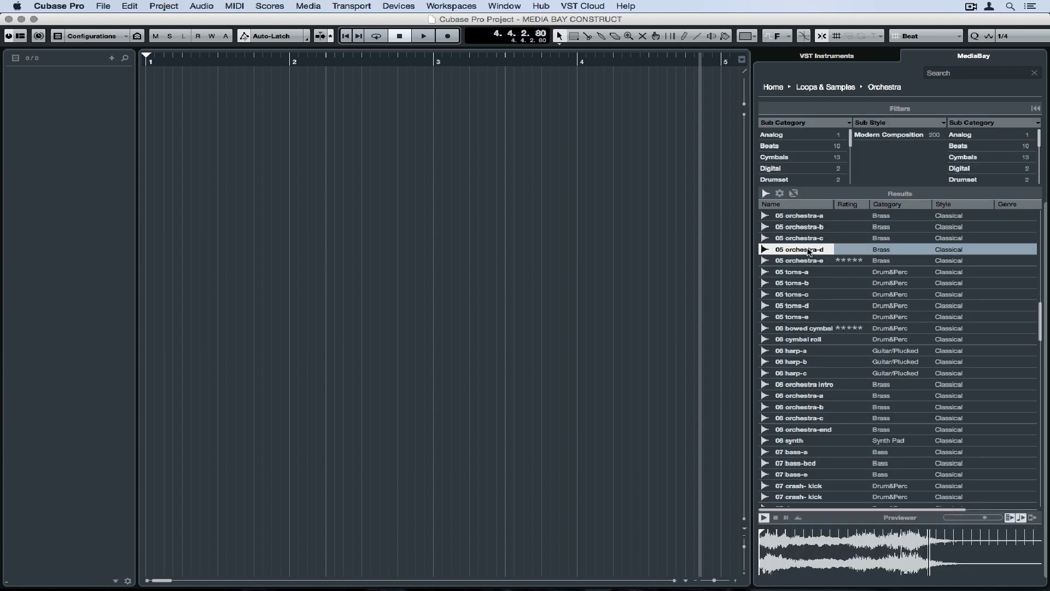
left_click(807, 239)
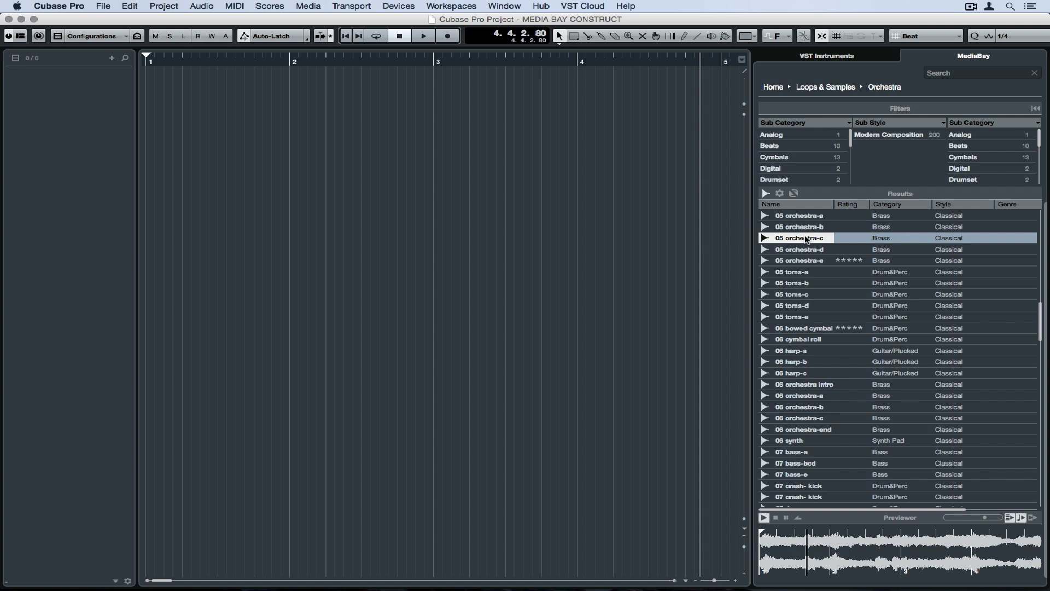
scroll(810, 268, "down", 4)
scroll(810, 289, "down", 12)
left_click(793, 318)
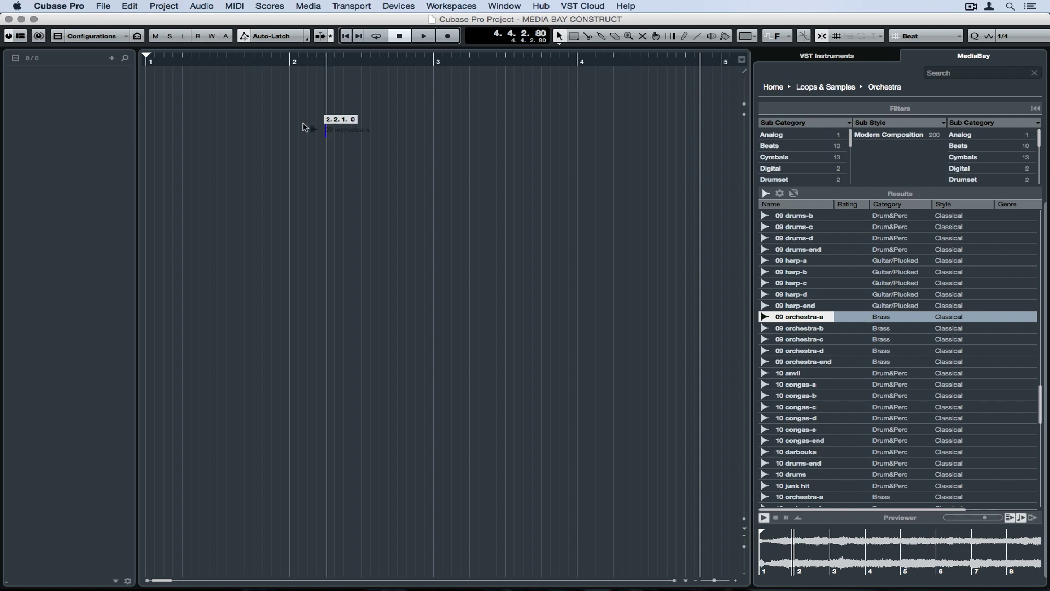
left_click_drag(305, 127, 150, 89)
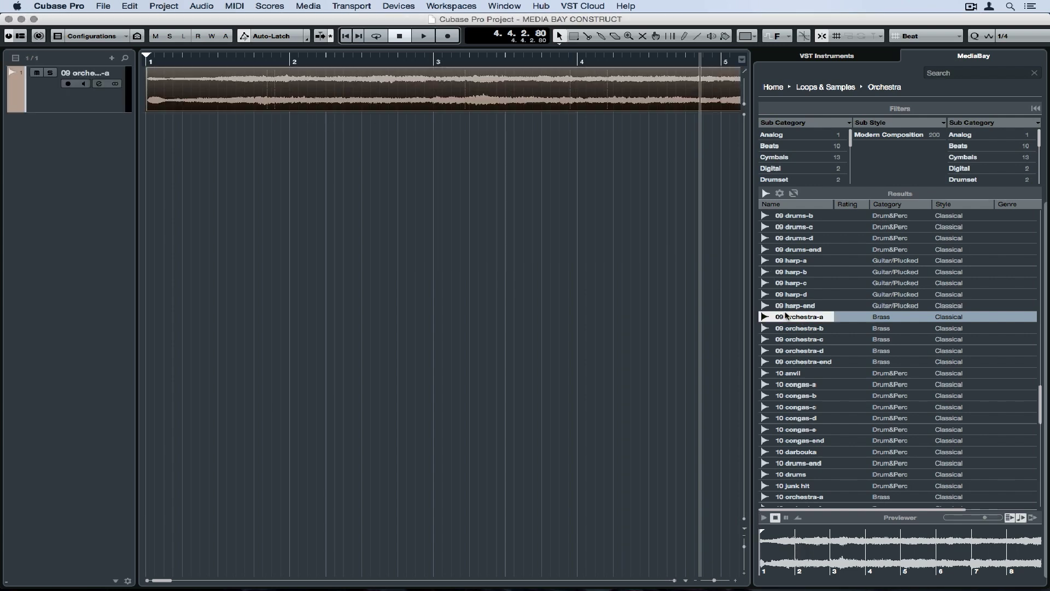
Add 09 orchestra-b to the first track at bar 9, after 09 orchestra-a
left_click(796, 329)
key("g")
key("g")
key("g")
key("g")
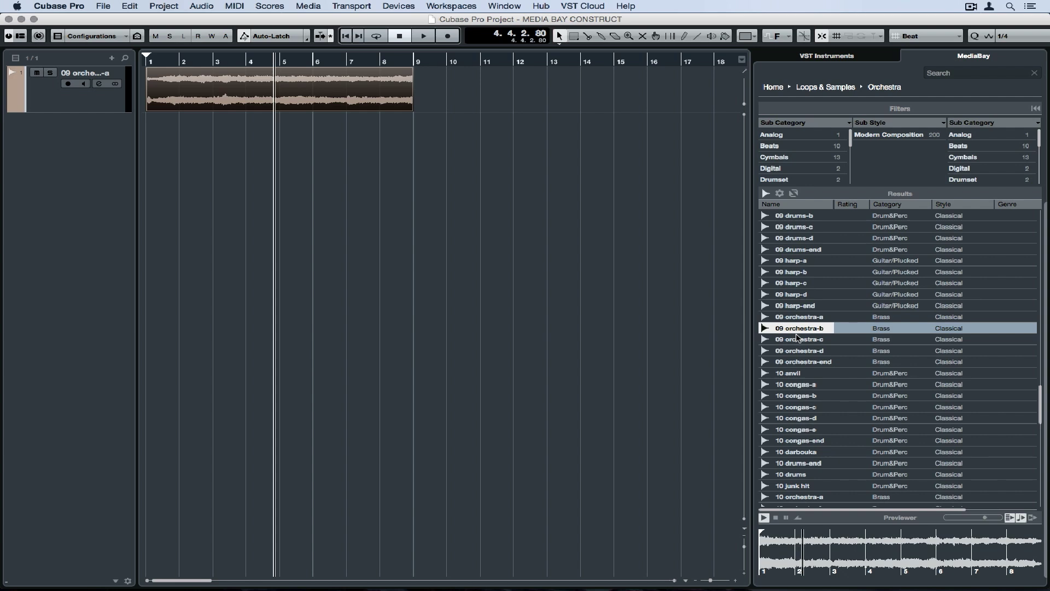
left_click_drag(463, 115, 415, 94)
left_click(365, 62)
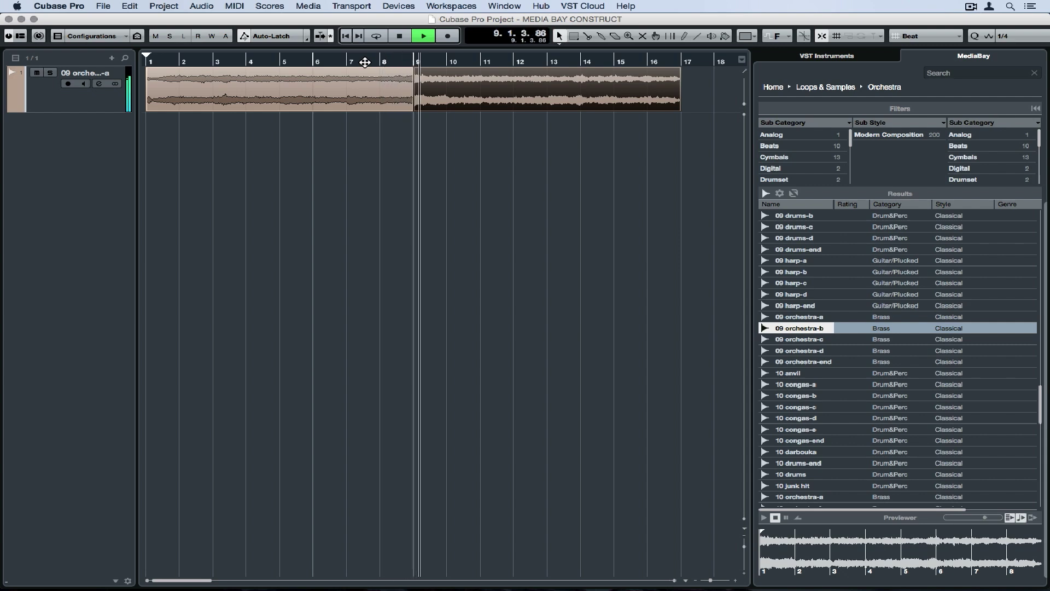
Add 09 harp-c as a new track at bar 5 and 10 anvil at bar 9
left_click(812, 283)
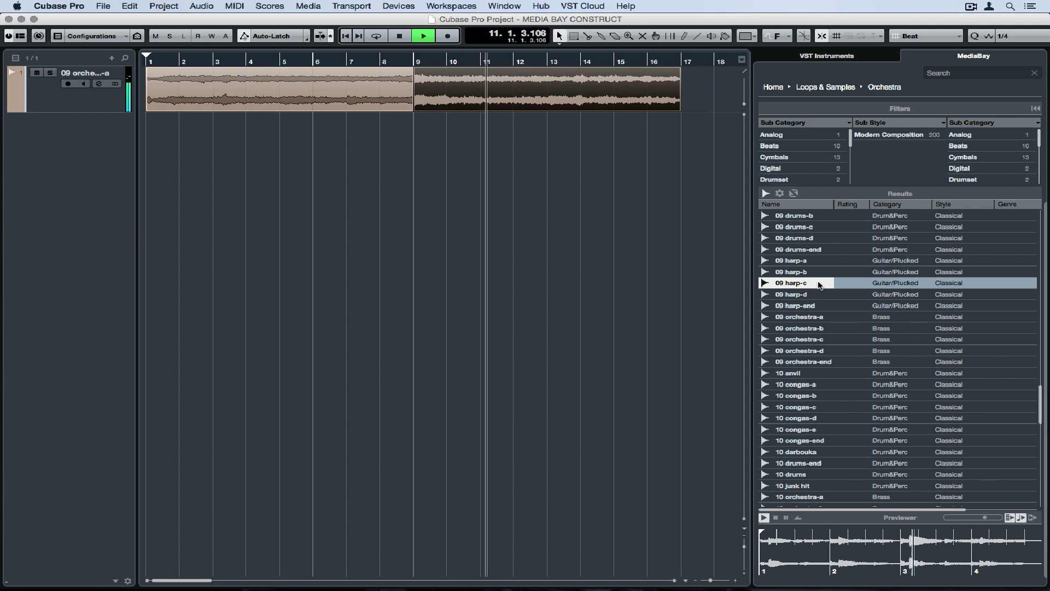
left_click_drag(819, 285, 284, 128)
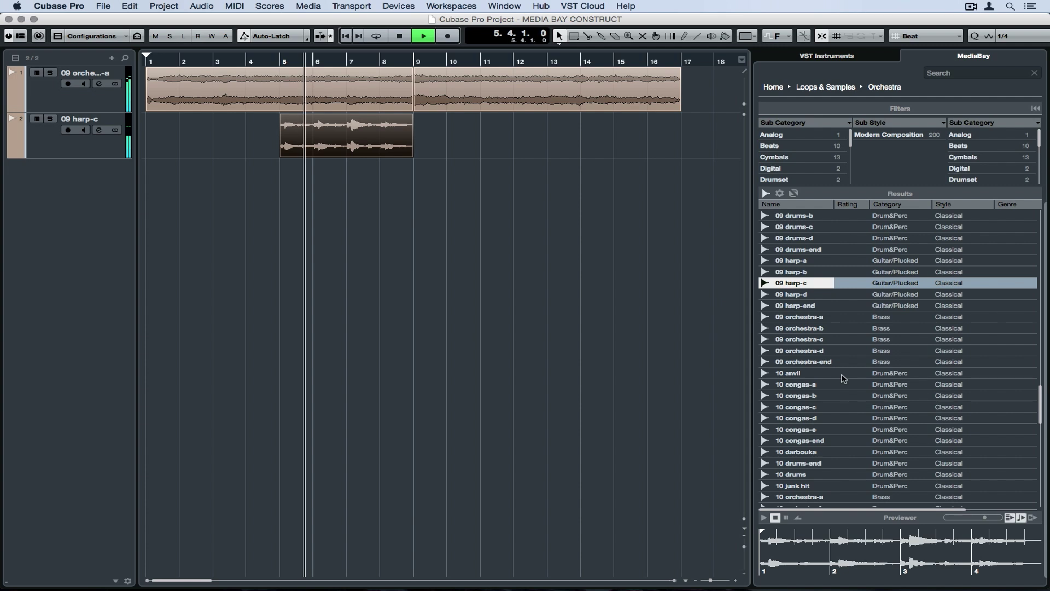
left_click(815, 373)
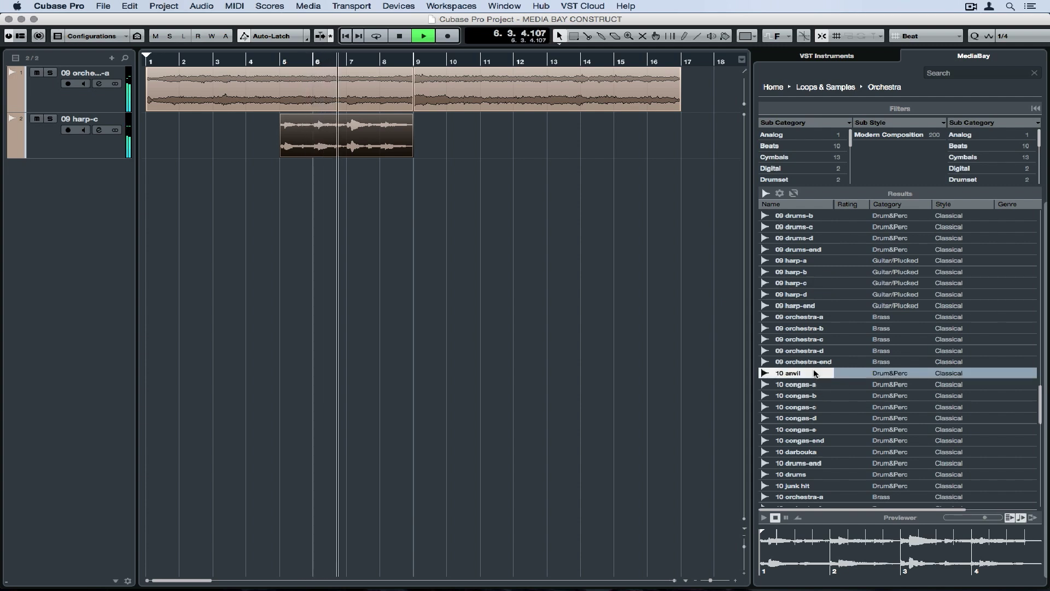
left_click_drag(815, 373, 430, 176)
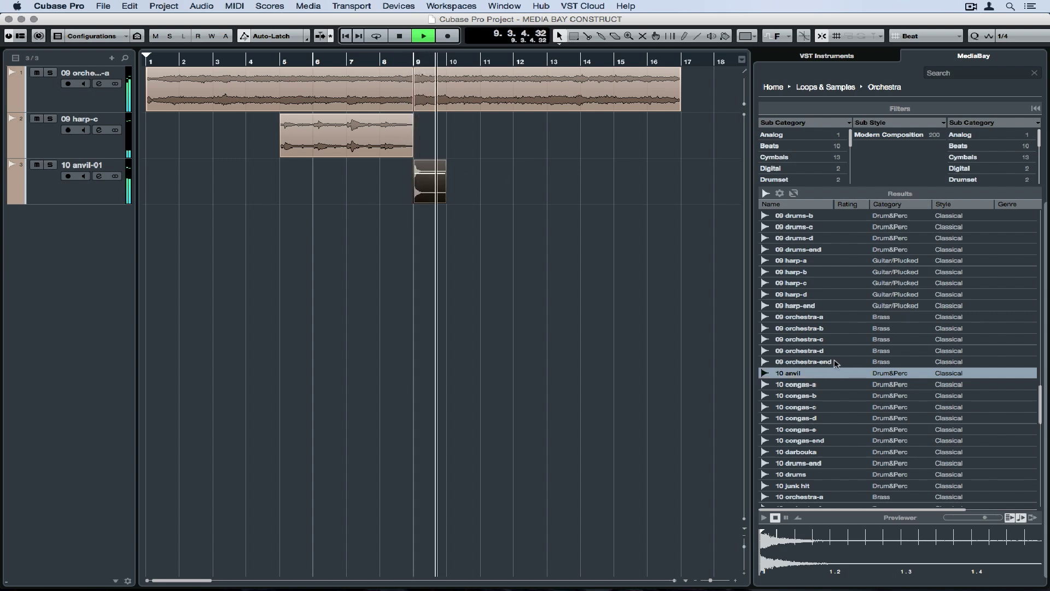
scroll(836, 363, "down", 4)
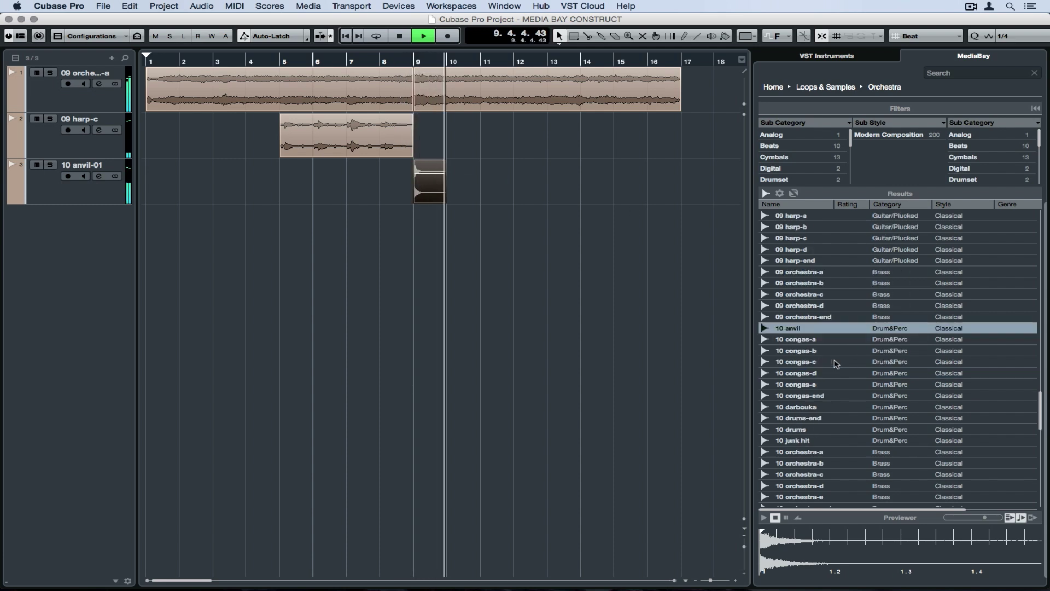
Audition 10 drums, filter loops to Beats, and set the third filter column to Character
left_click(799, 429)
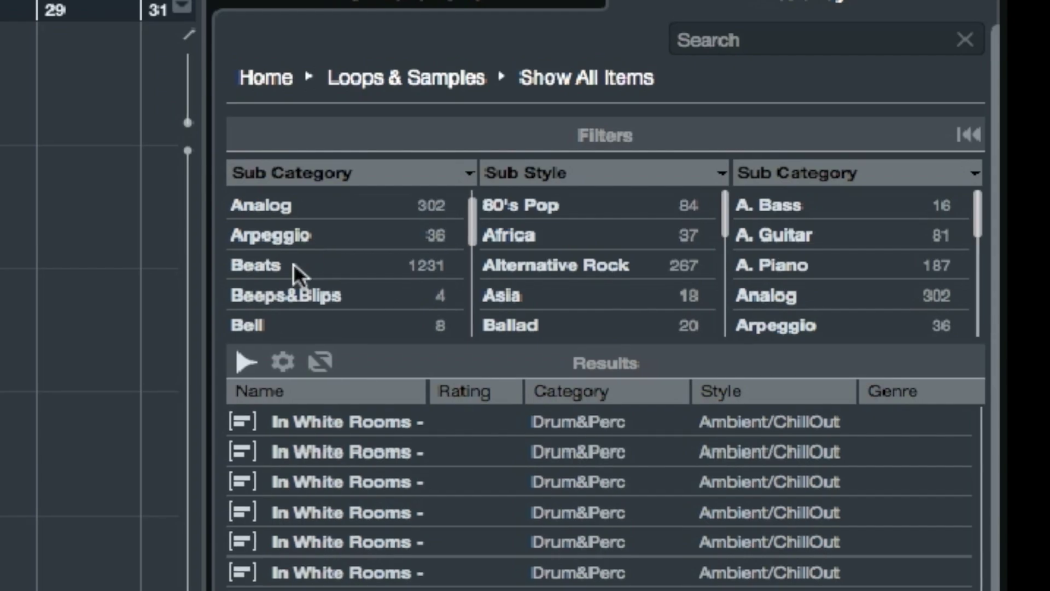
left_click(294, 265)
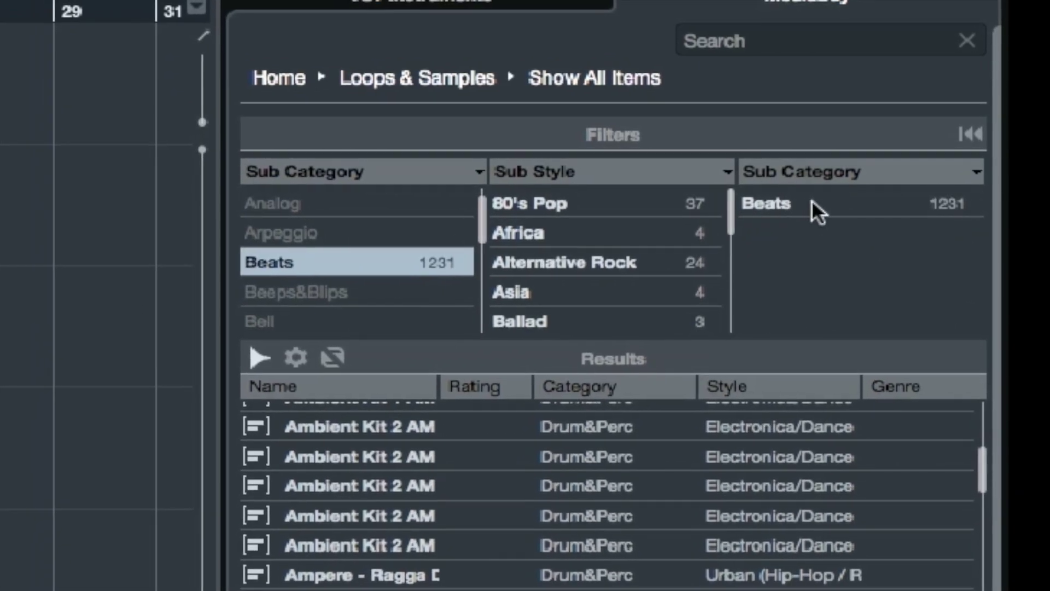
left_click(977, 171)
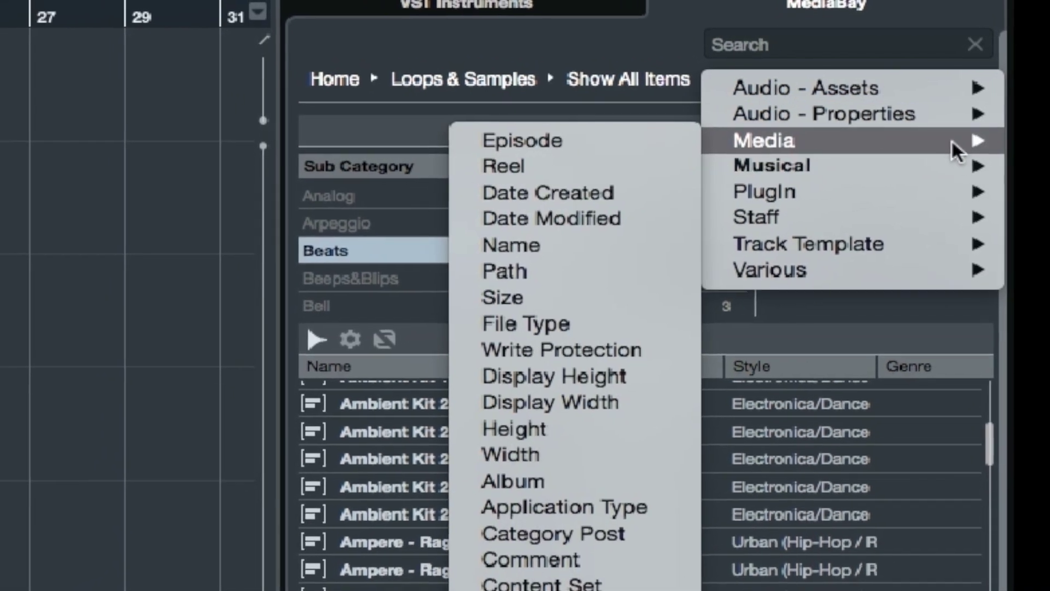
mouse_move(937, 174)
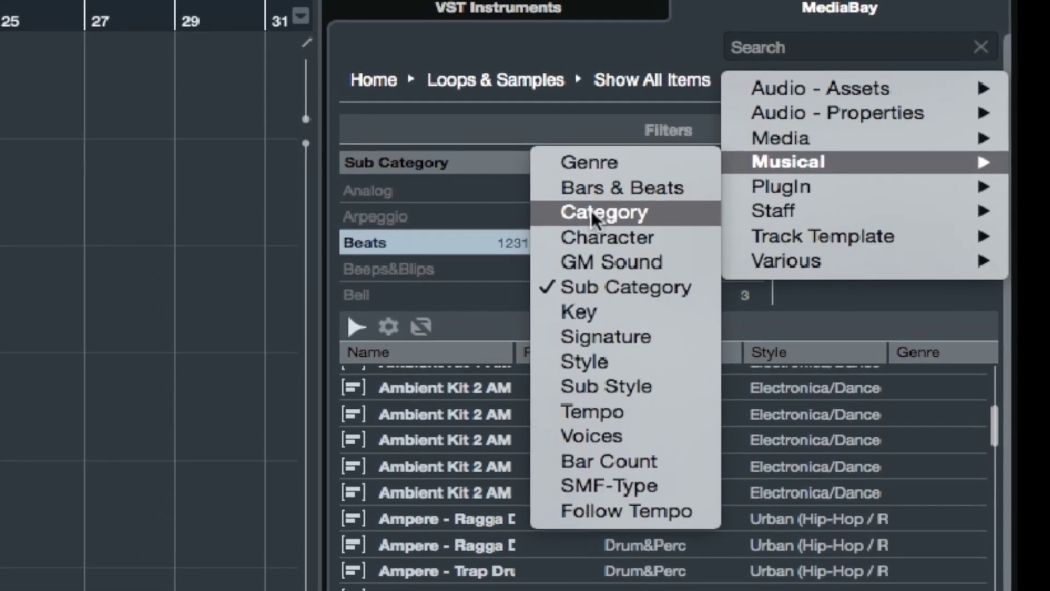
left_click(598, 234)
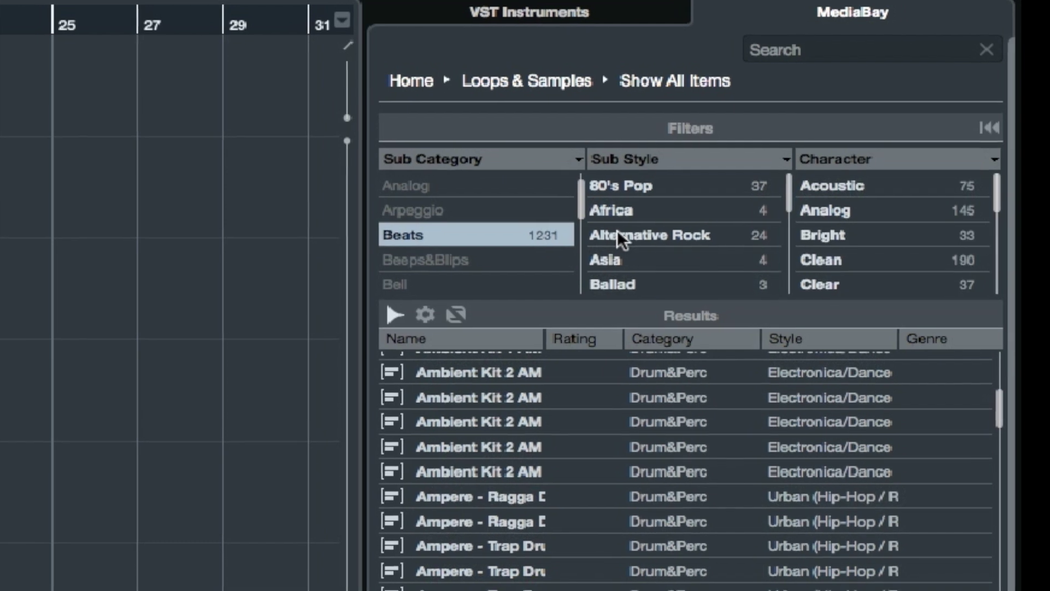
Switch the third filter column to Category, then to Genre
left_click(996, 158)
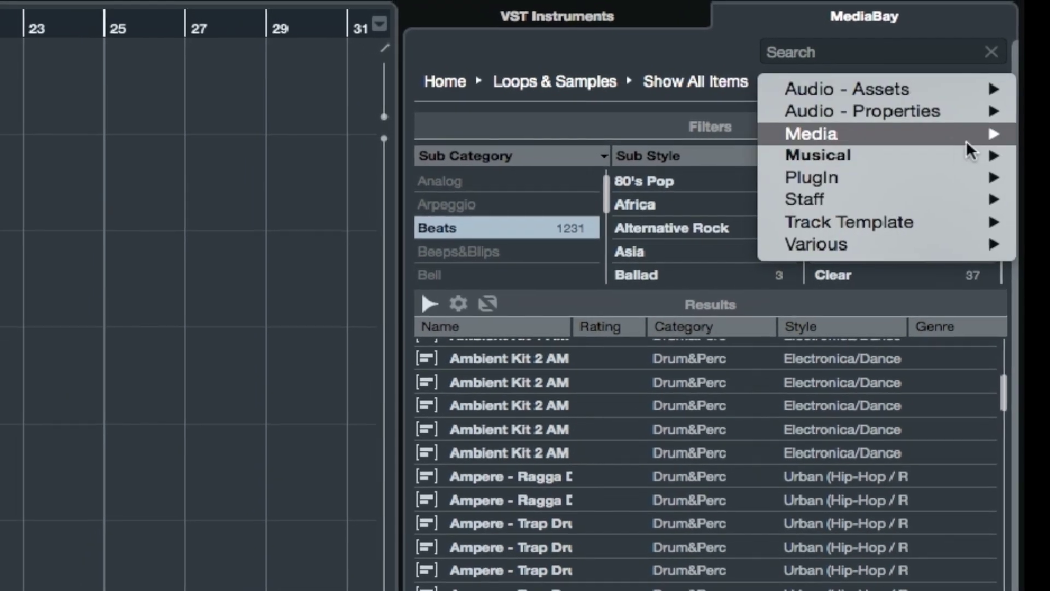
mouse_move(910, 155)
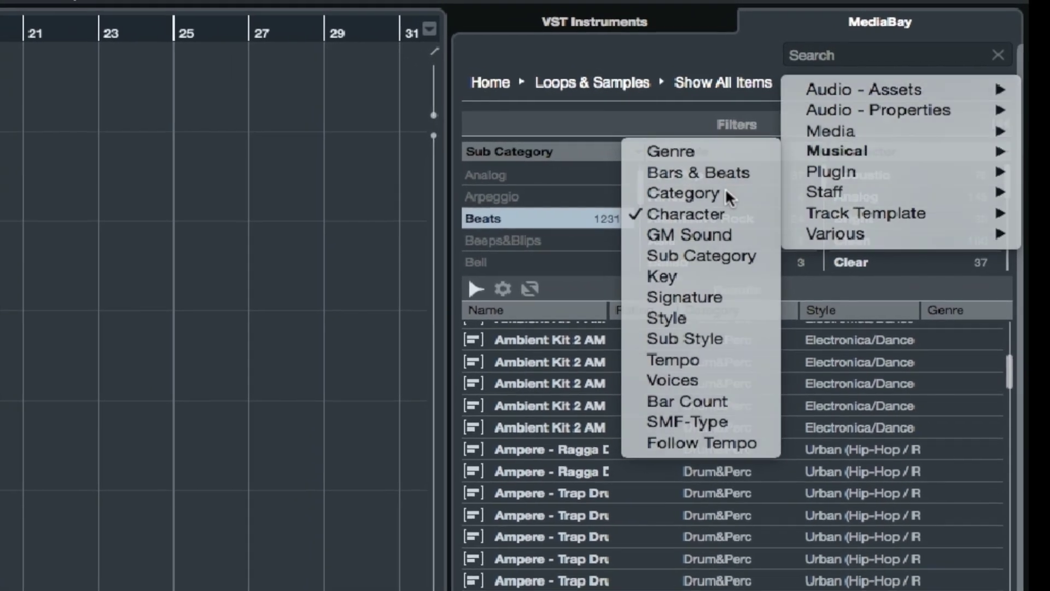
left_click(724, 190)
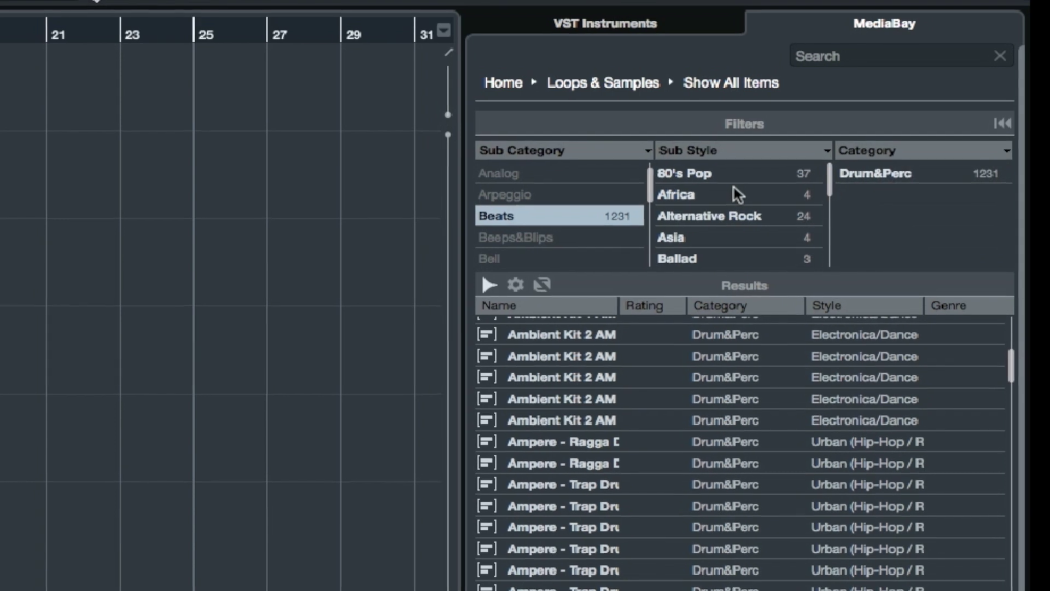
left_click(1009, 149)
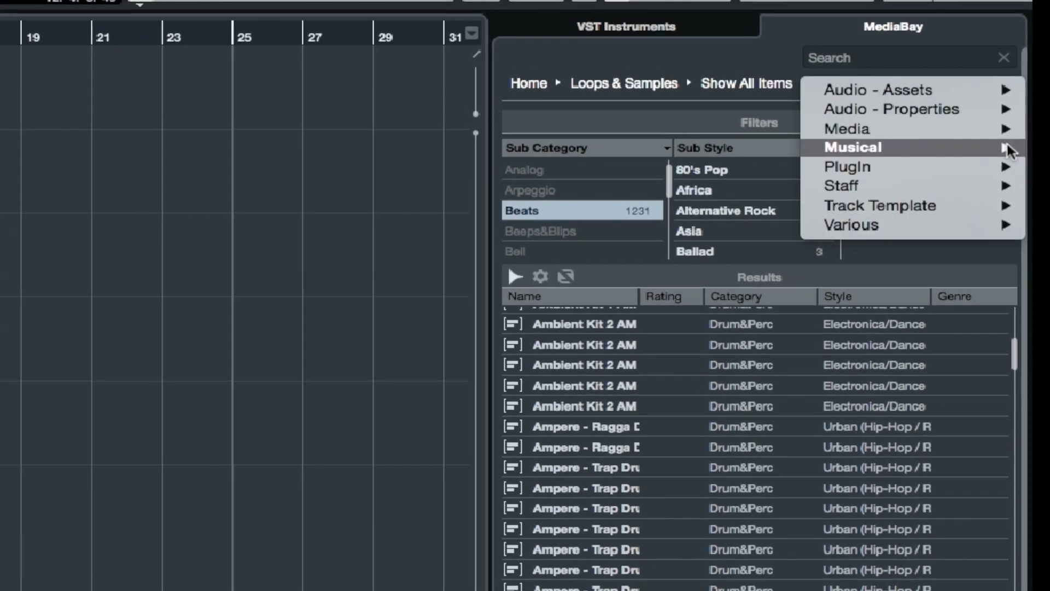
mouse_move(936, 162)
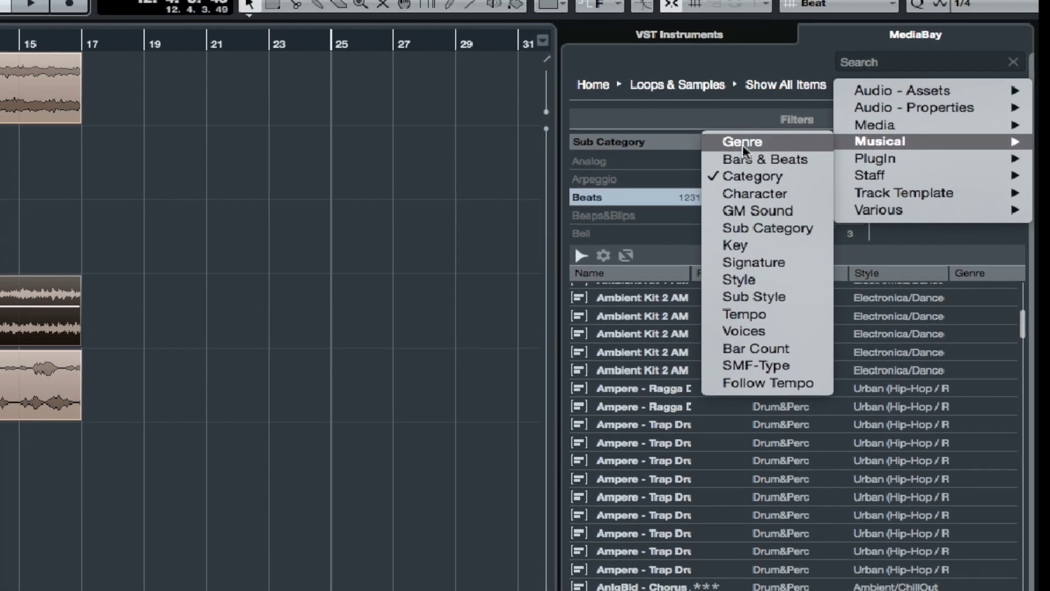
left_click(745, 141)
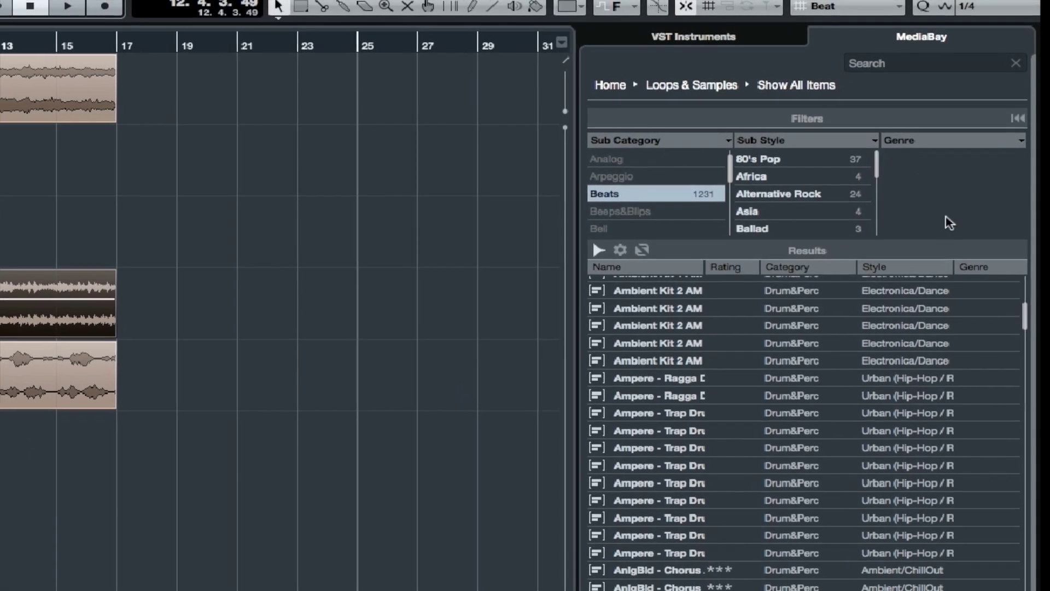
Clear and reapply the Beats filter, then show the media type filter choices
left_click(669, 192)
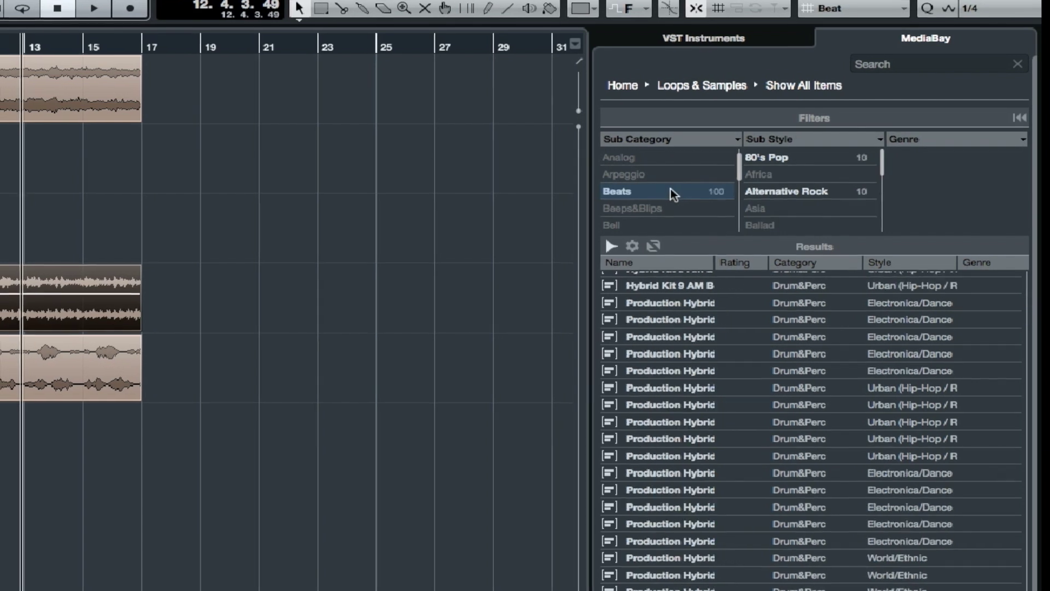
left_click(675, 190)
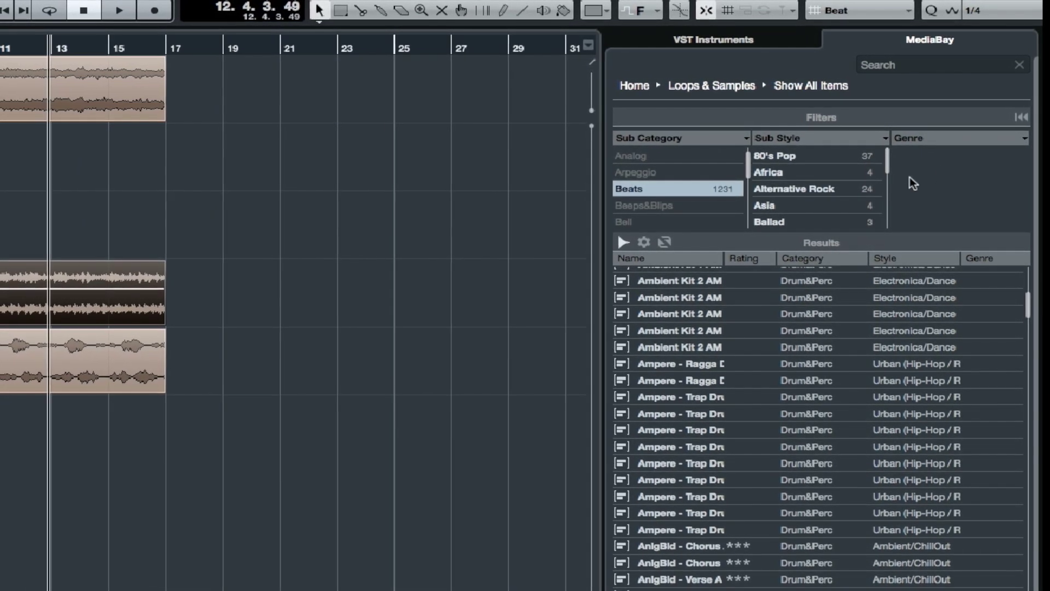
left_click(624, 242)
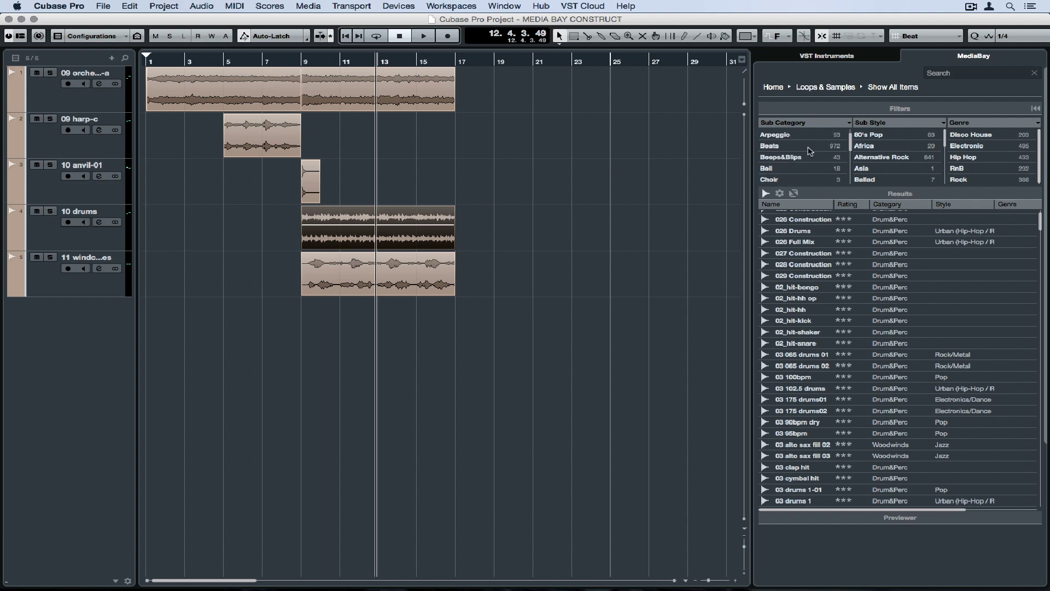
Restrict the MediaBay results to the Beats sub category, listing the drum loops
left_click(805, 146)
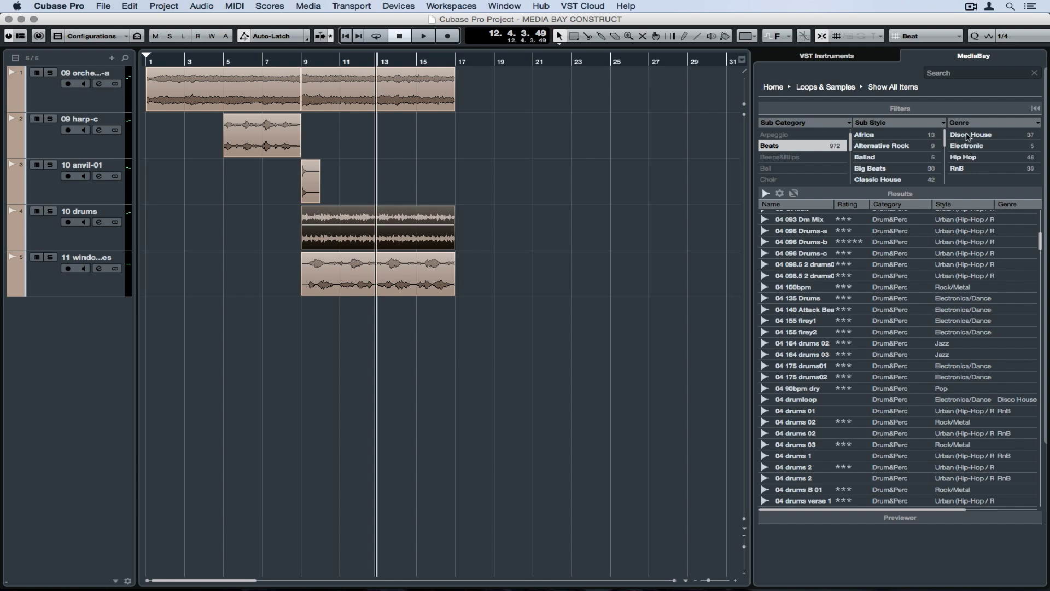
Filter to Disco House and audition 12 drumloop A/B and 14 drumloop B with project playback
left_click(968, 137)
left_click(796, 298)
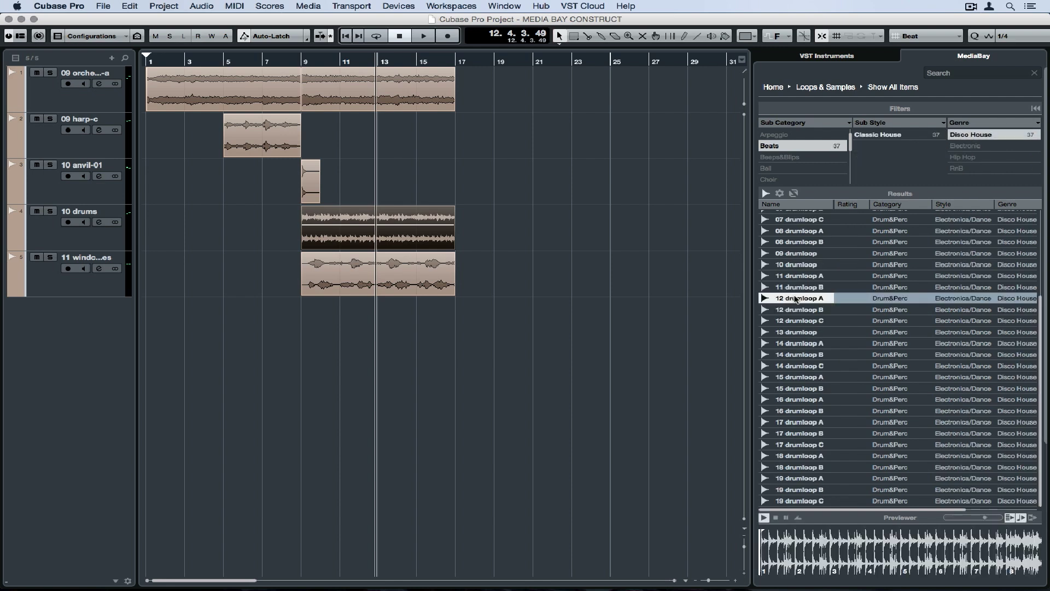
key("b")
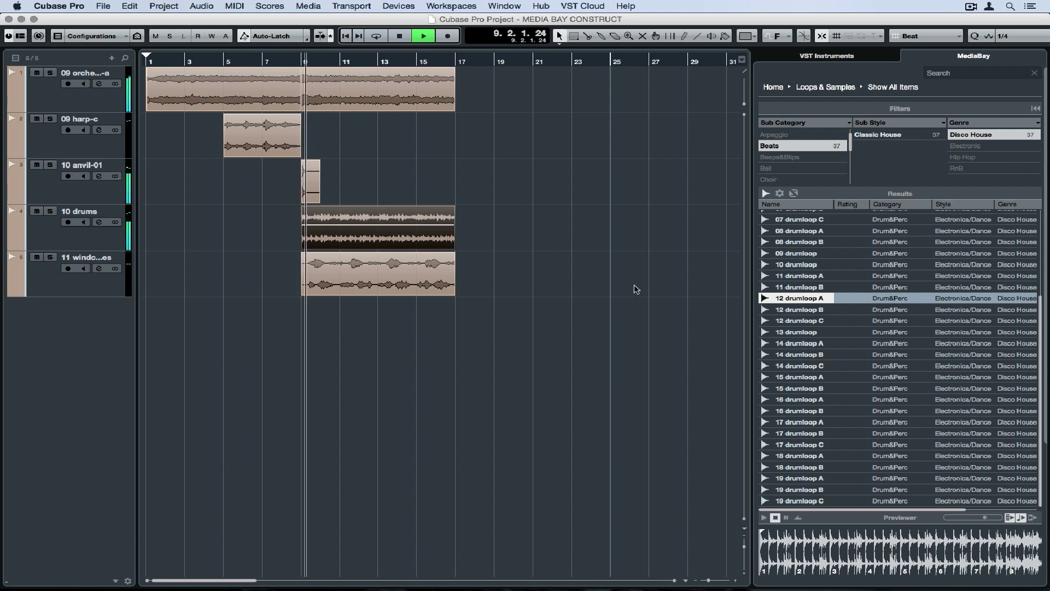
key("Down")
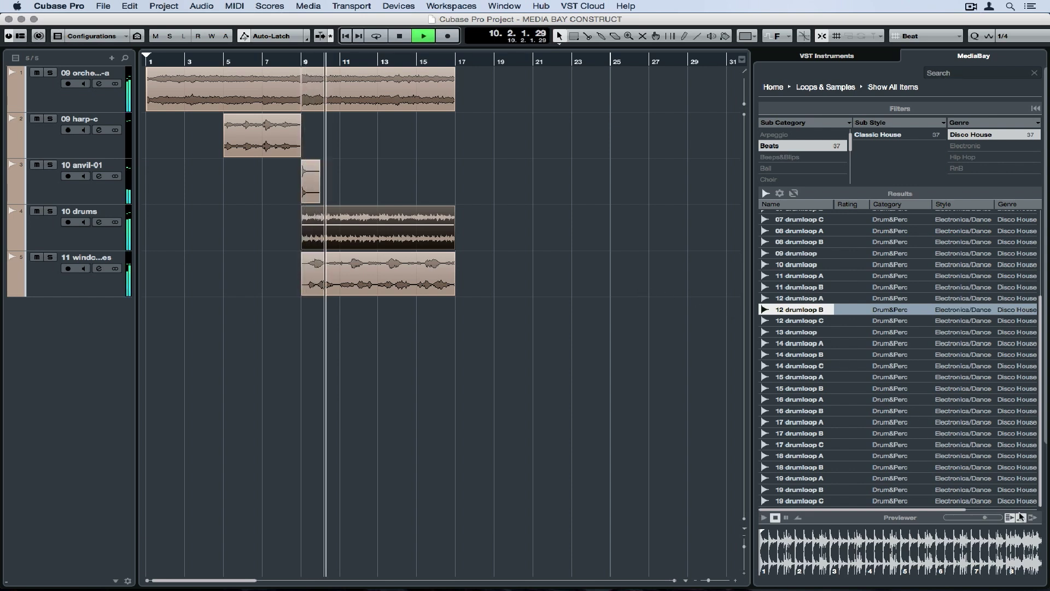
left_click(1032, 518)
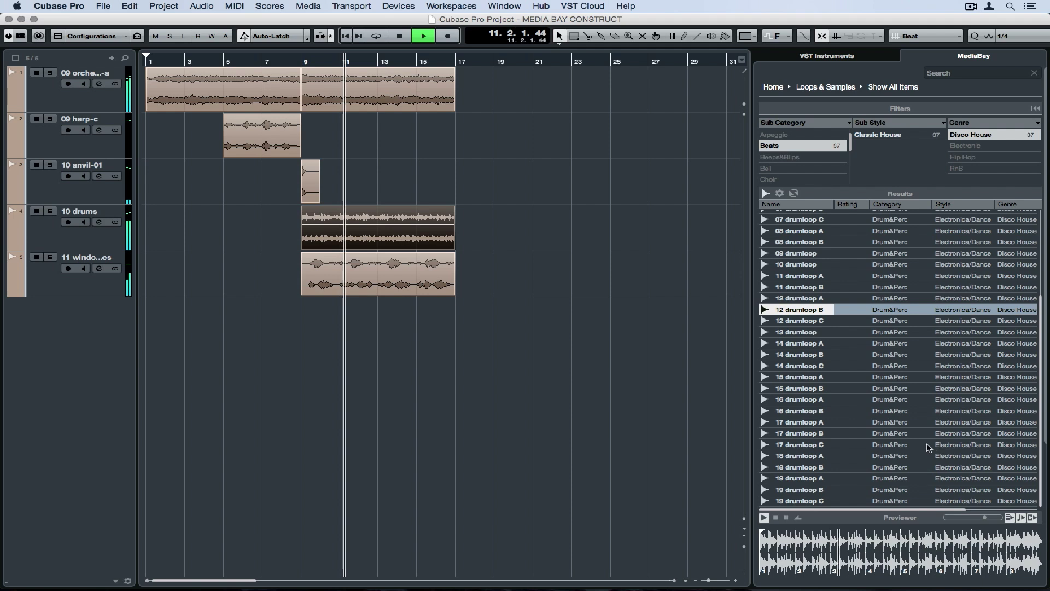
left_click(803, 355)
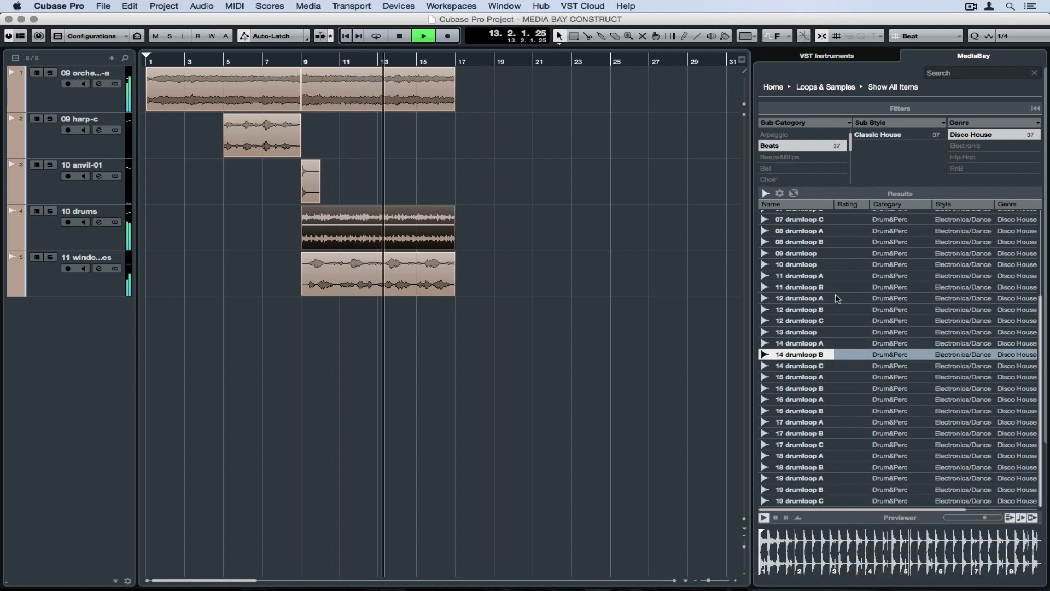
Clear the Disco House genre filter and scroll through the Beats results
left_click(979, 135)
scroll(881, 156, "down", 1)
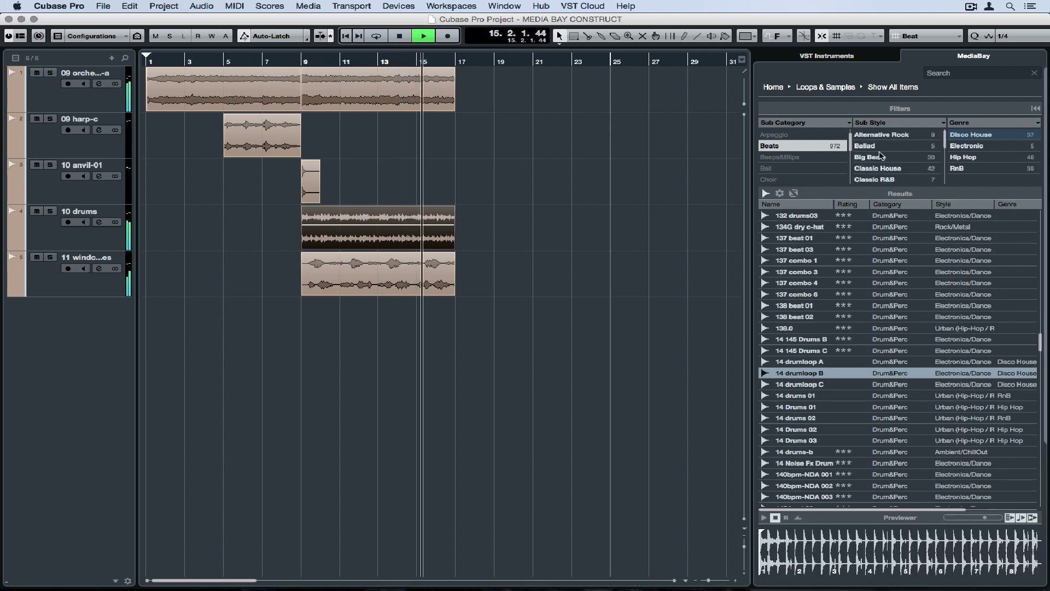
scroll(882, 156, "down", 6)
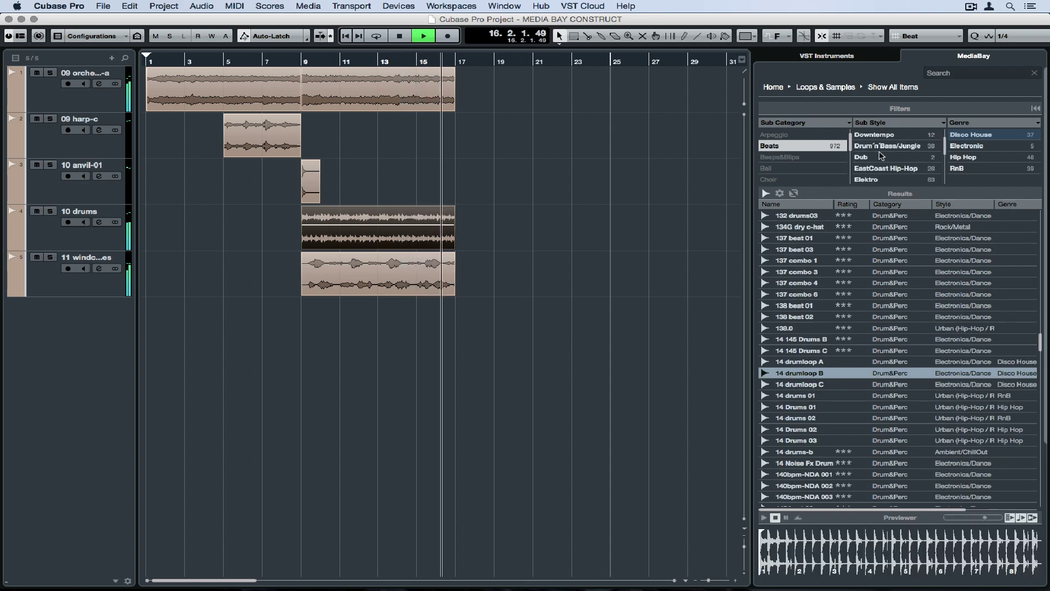
scroll(881, 156, "down", 3)
Filter to Elektro House, add Beat_Bifta_2 as a new track at bar 13, and repeat it through bar 17
left_click(880, 158)
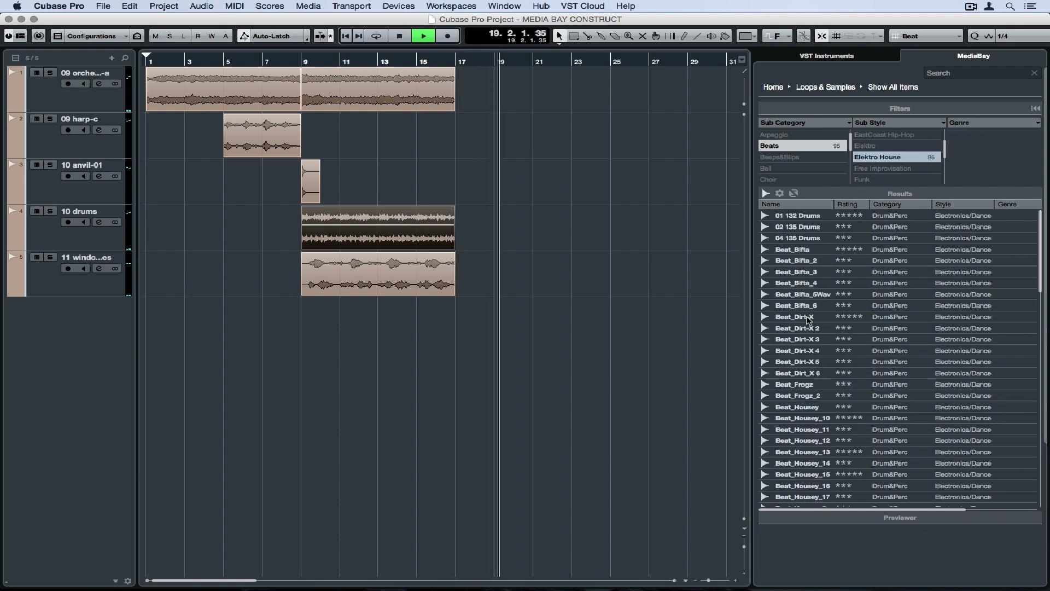
left_click(790, 263)
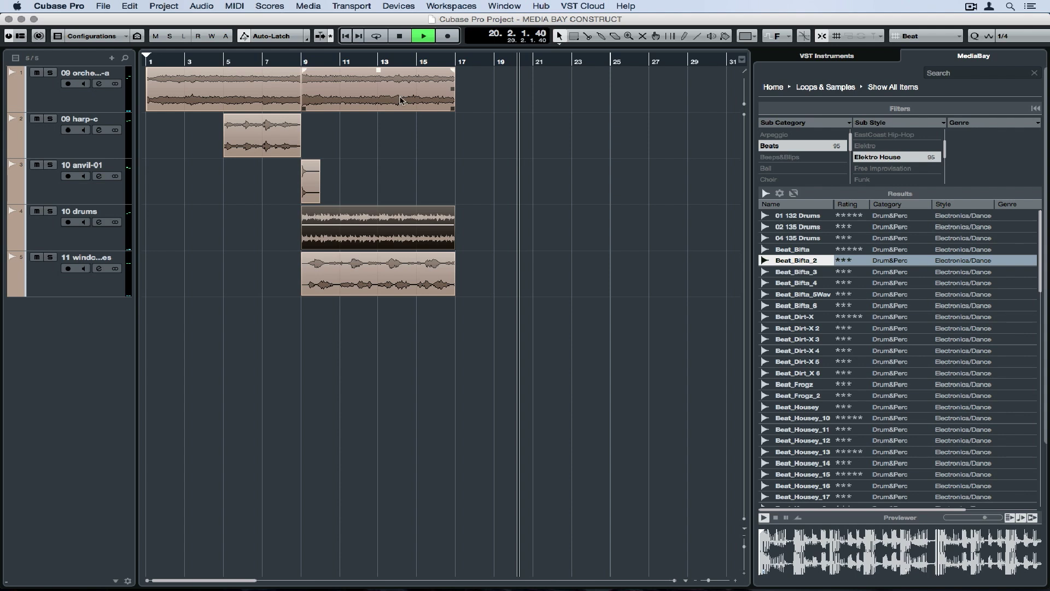
left_click(280, 61)
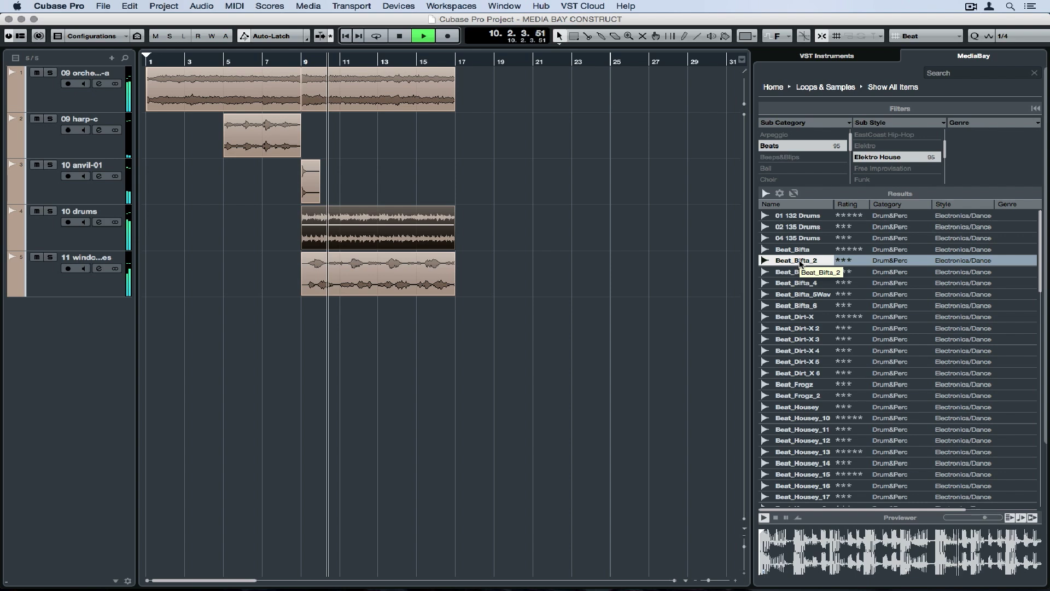
left_click_drag(800, 262, 377, 312)
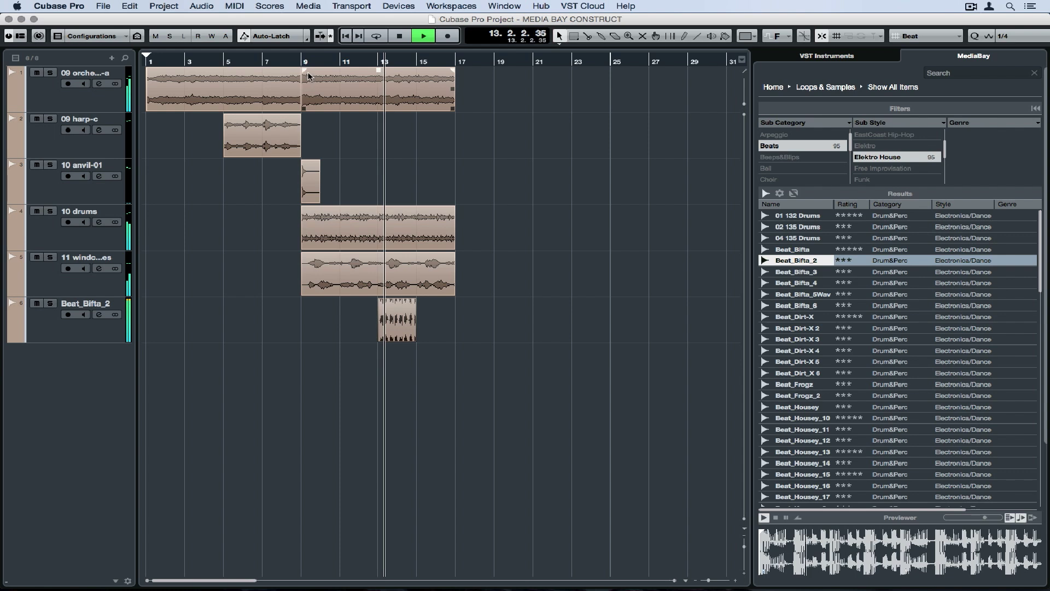
left_click(295, 59)
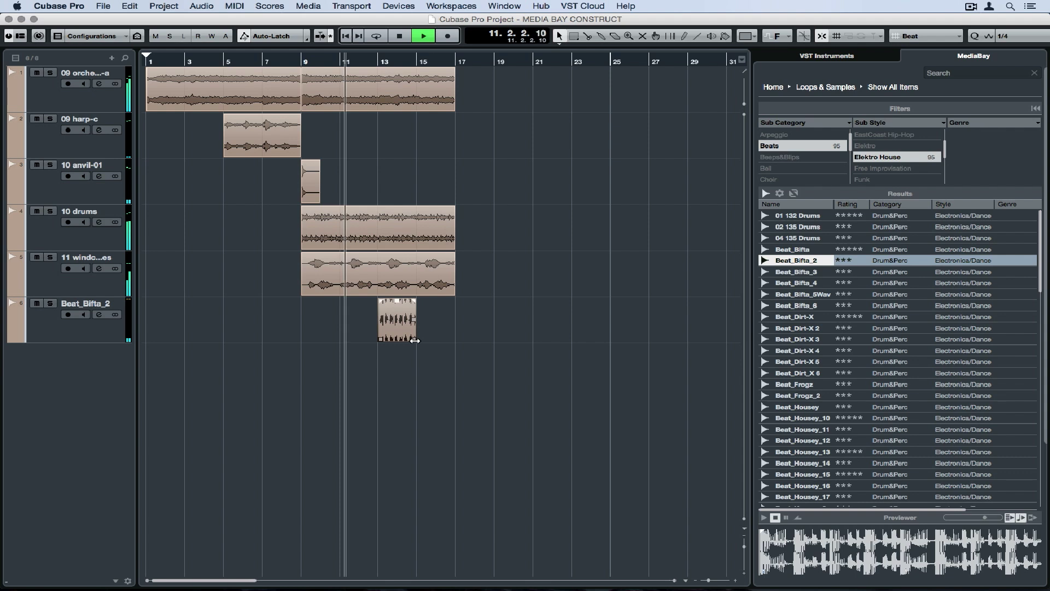
left_click_drag(415, 341, 448, 342)
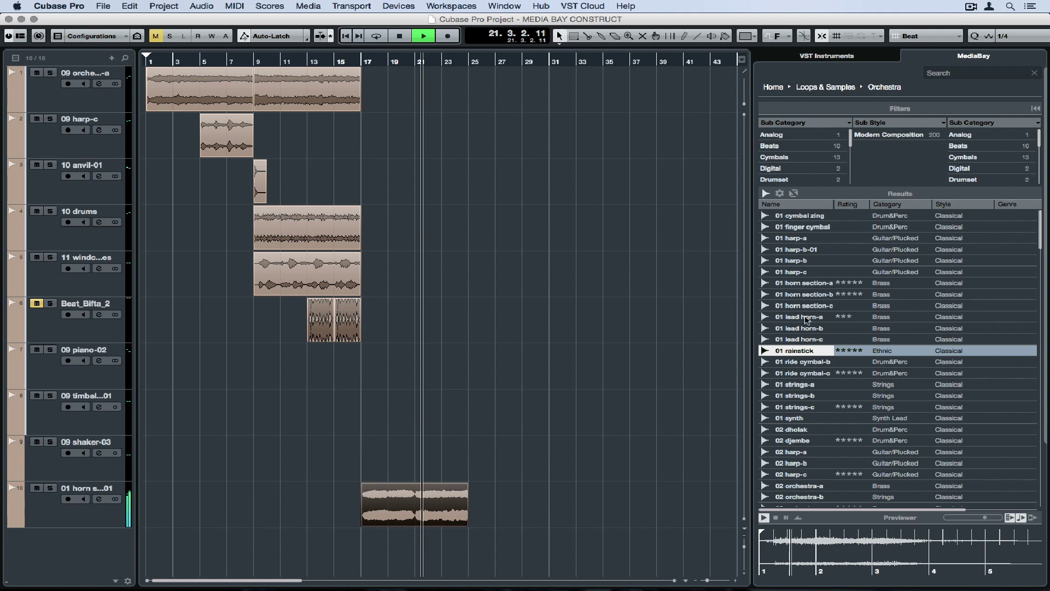
Add 01 ride cymbal-c as a new track at bar 17
left_click(808, 373)
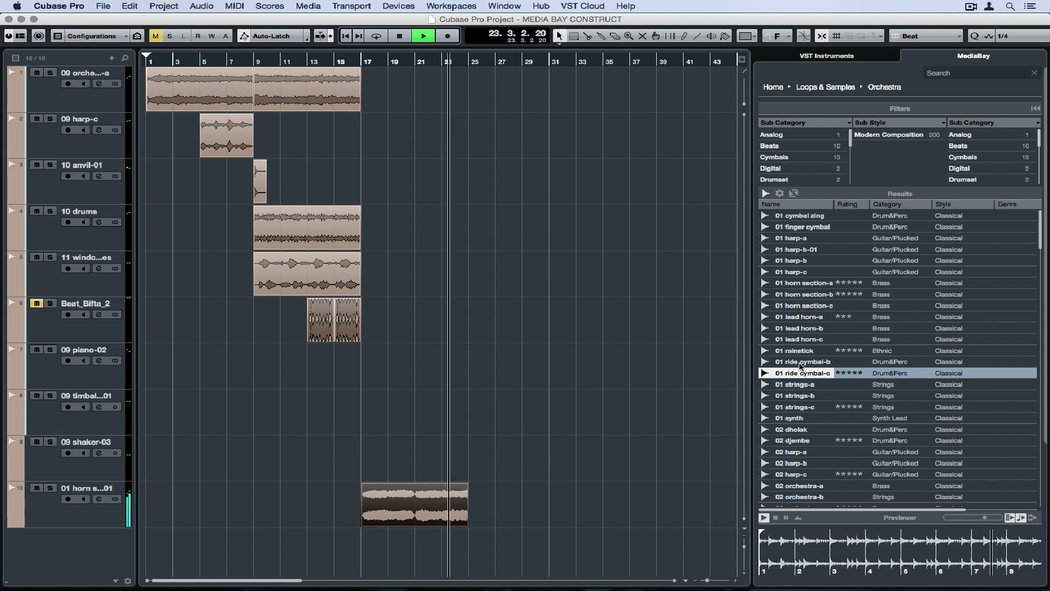
left_click_drag(781, 372, 362, 549)
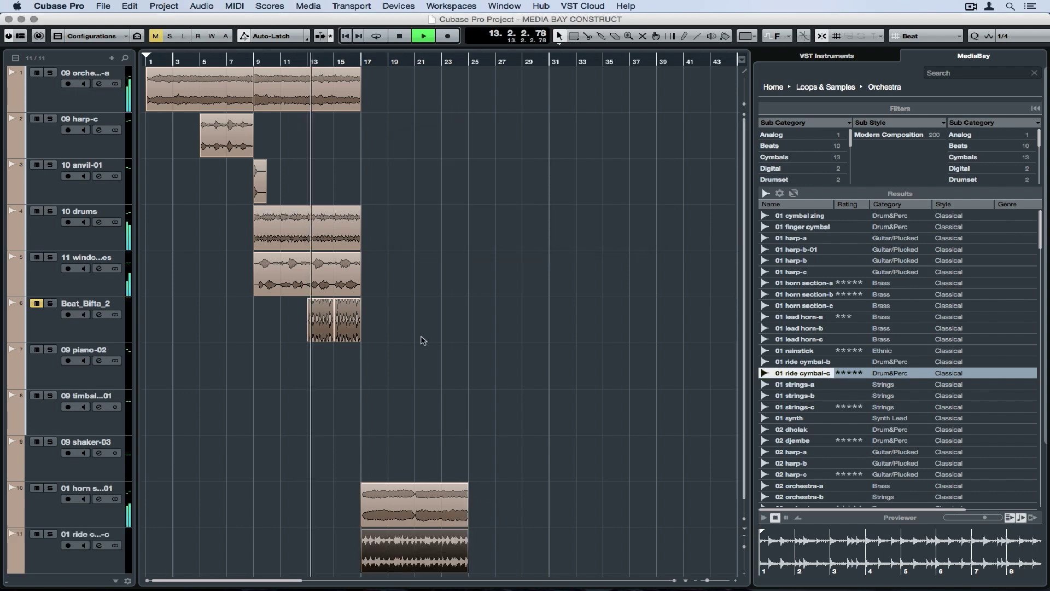
scroll(426, 340, "down", 1)
scroll(815, 409, "down", 4)
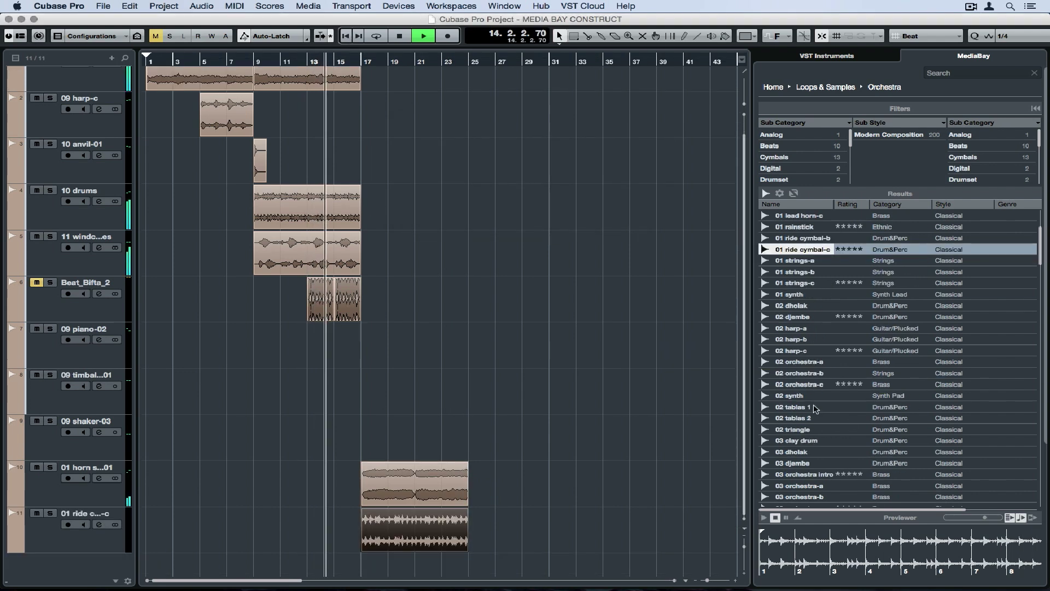
Add the field snare loop as a new track at bar 17, repeated out to bar 24
left_click(810, 351)
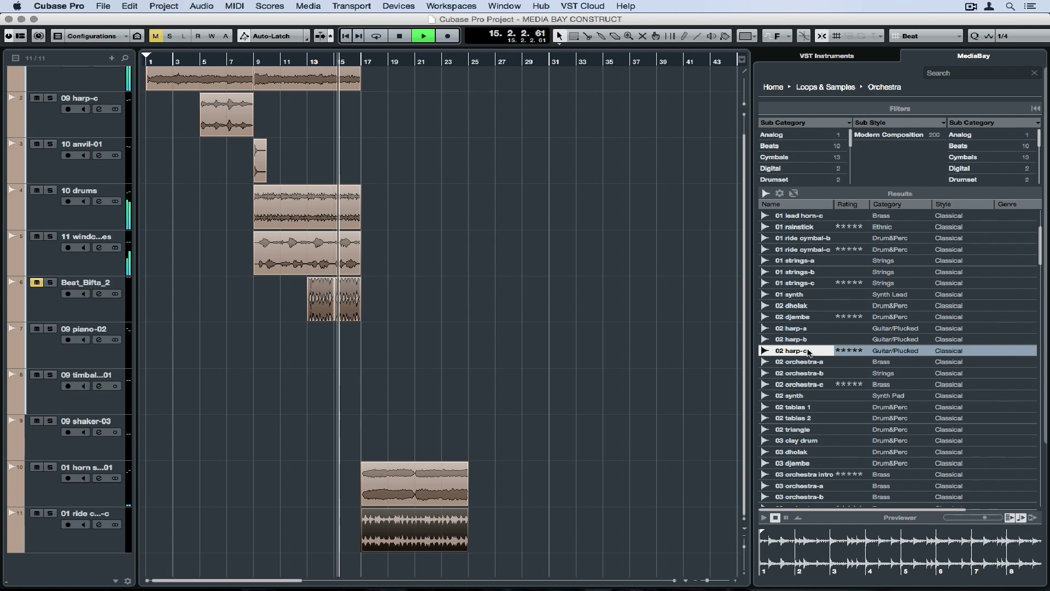
scroll(812, 339, "down", 6)
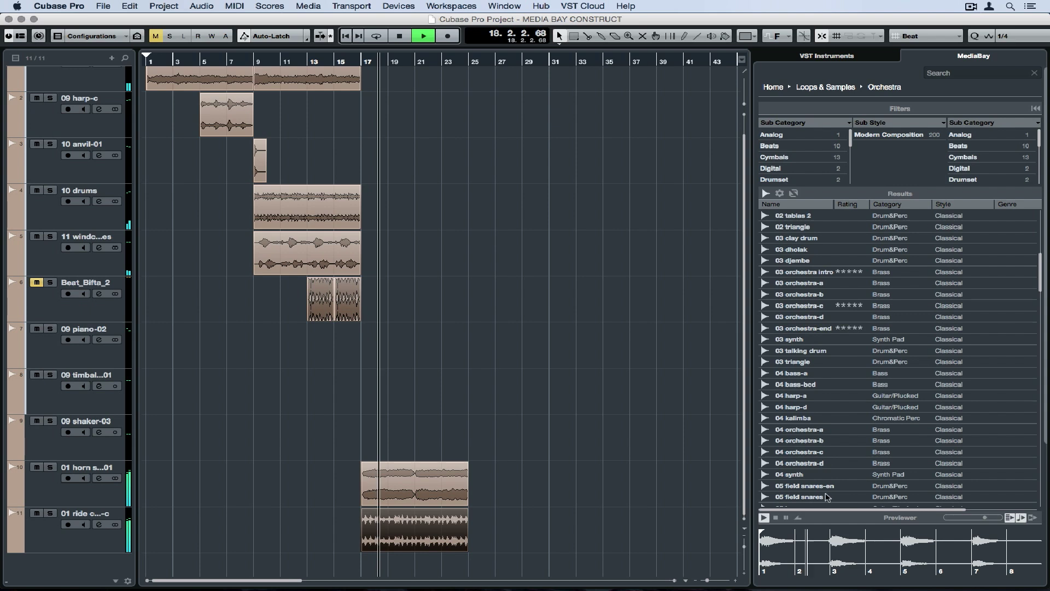
scroll(809, 416, "down", 10)
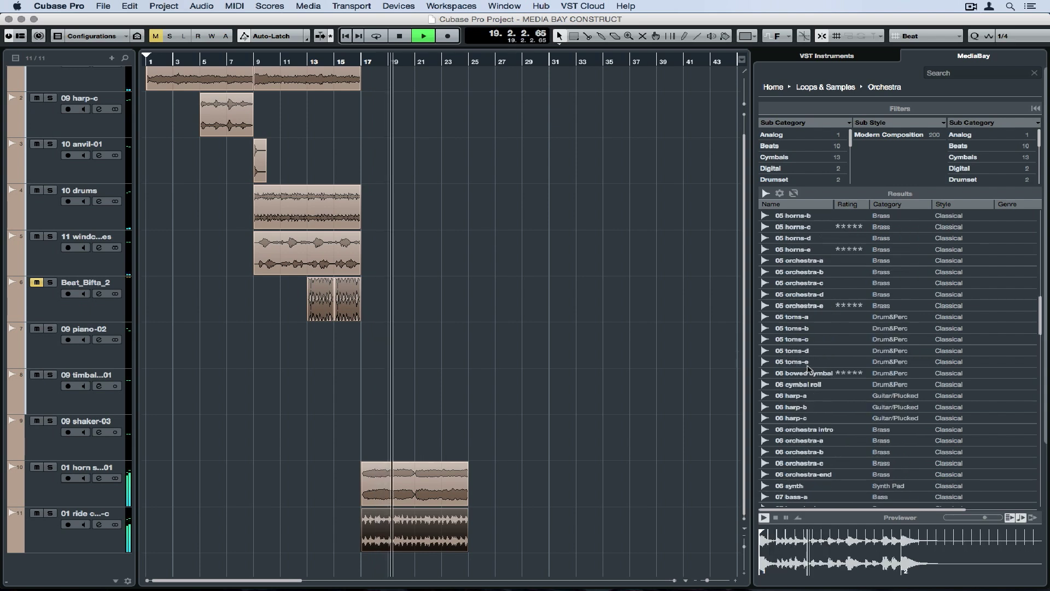
scroll(809, 383, "up", 7)
left_click_drag(804, 309, 372, 561)
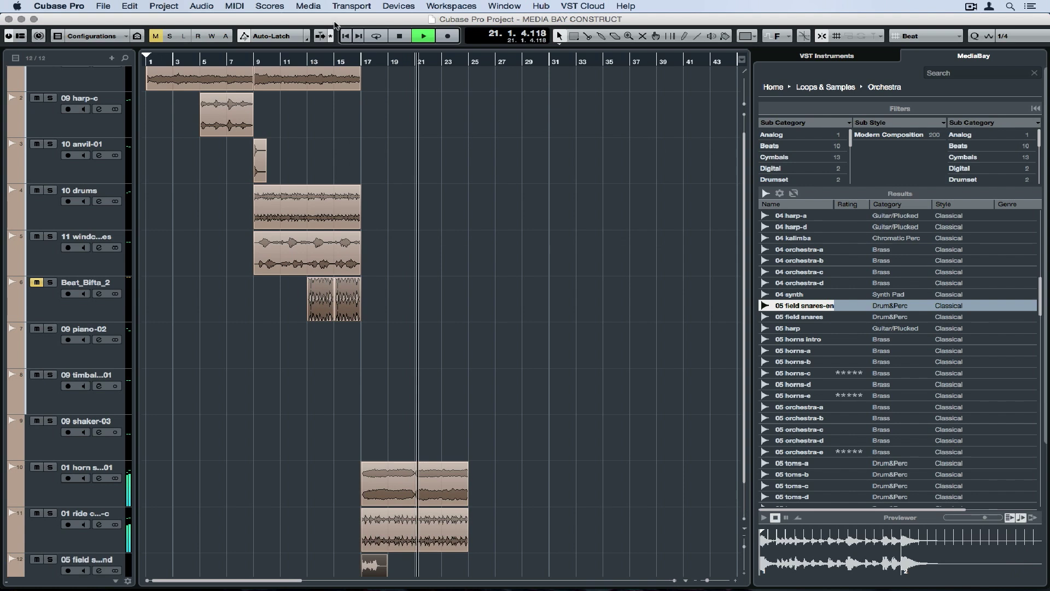
left_click(313, 61)
scroll(432, 303, "down", 1)
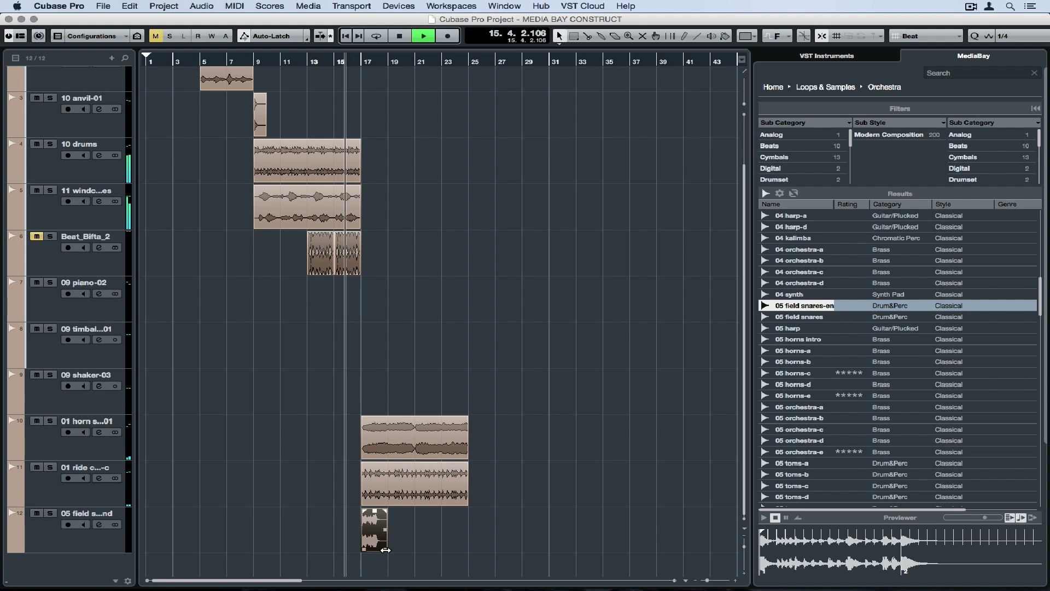
left_click_drag(385, 549, 463, 551)
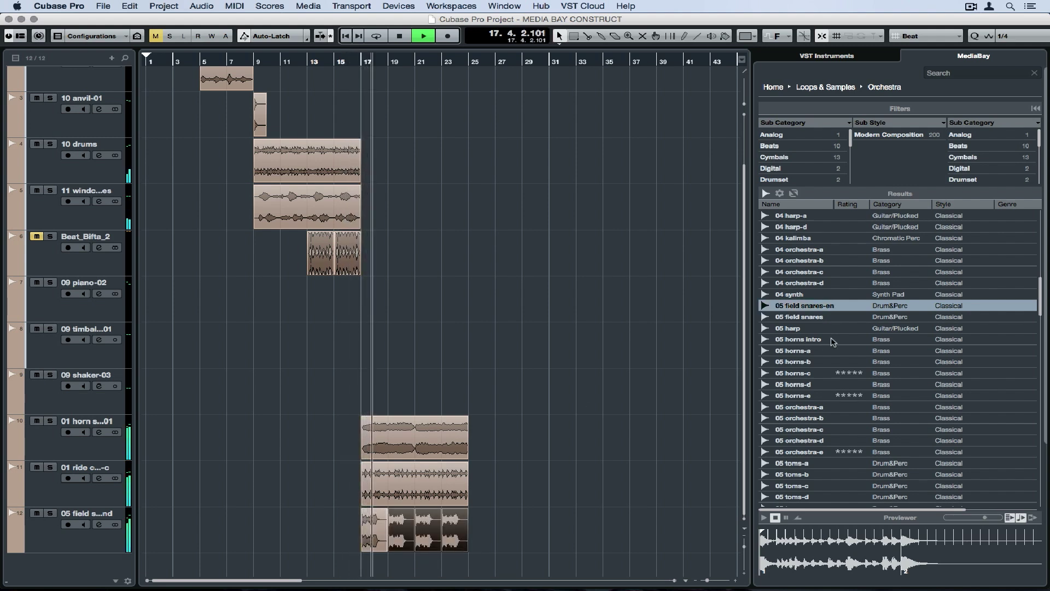
Audition harp and cymbal loops, then add 01 cymbal zing as a new track at bar 25
left_click(795, 228)
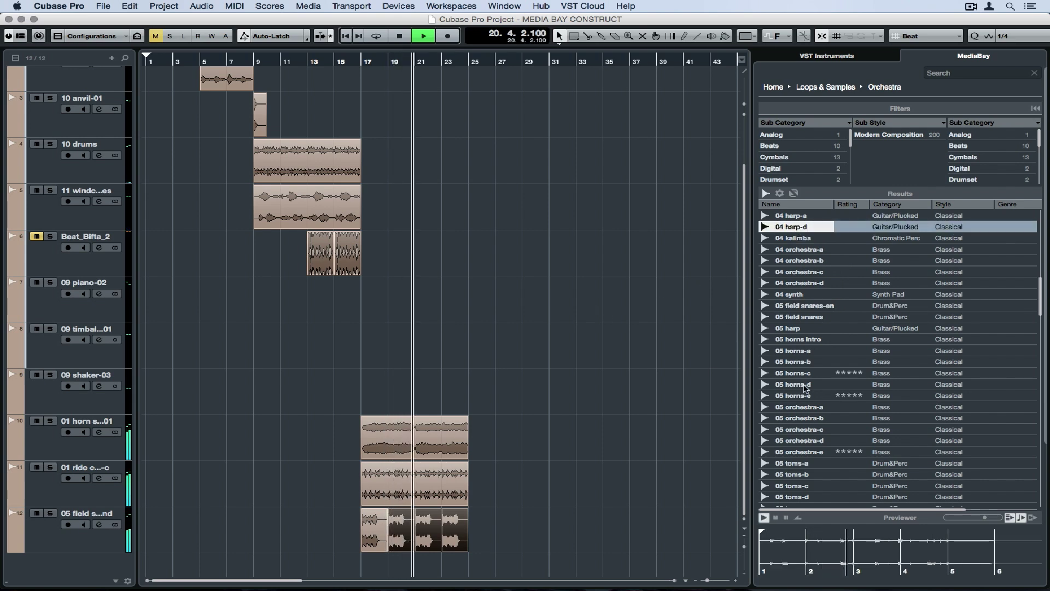
scroll(804, 386, "down", 10)
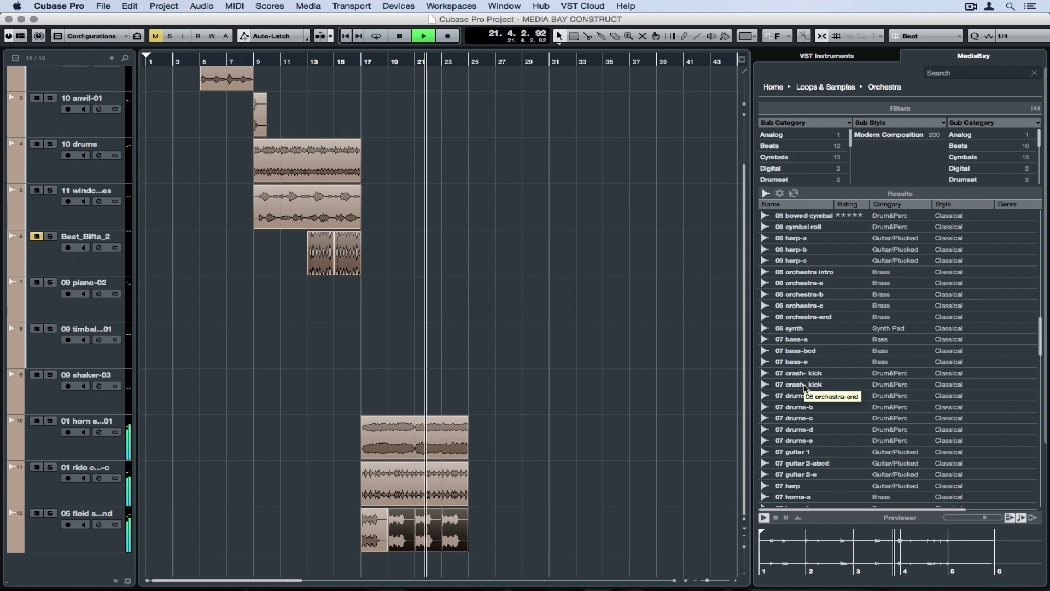
scroll(790, 252, "up", 15)
left_click(798, 216)
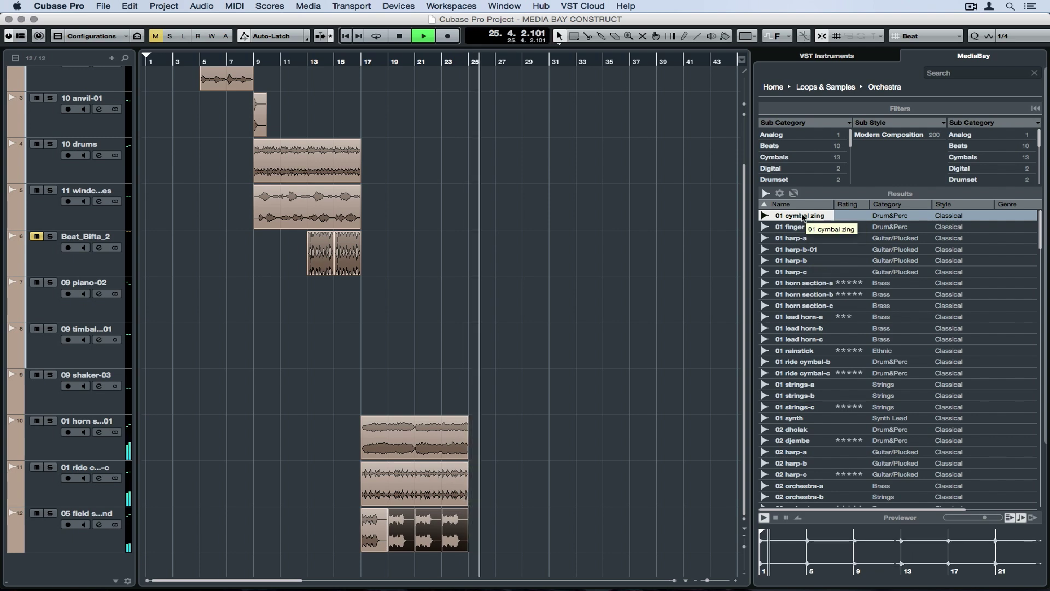
left_click_drag(802, 219, 469, 568)
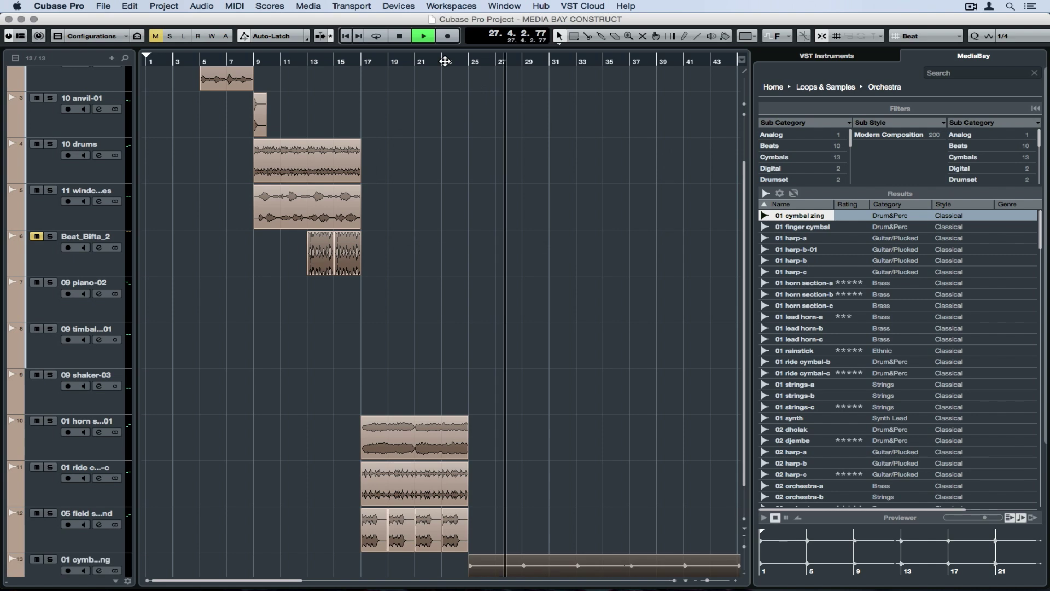
scroll(564, 224, "down", 1)
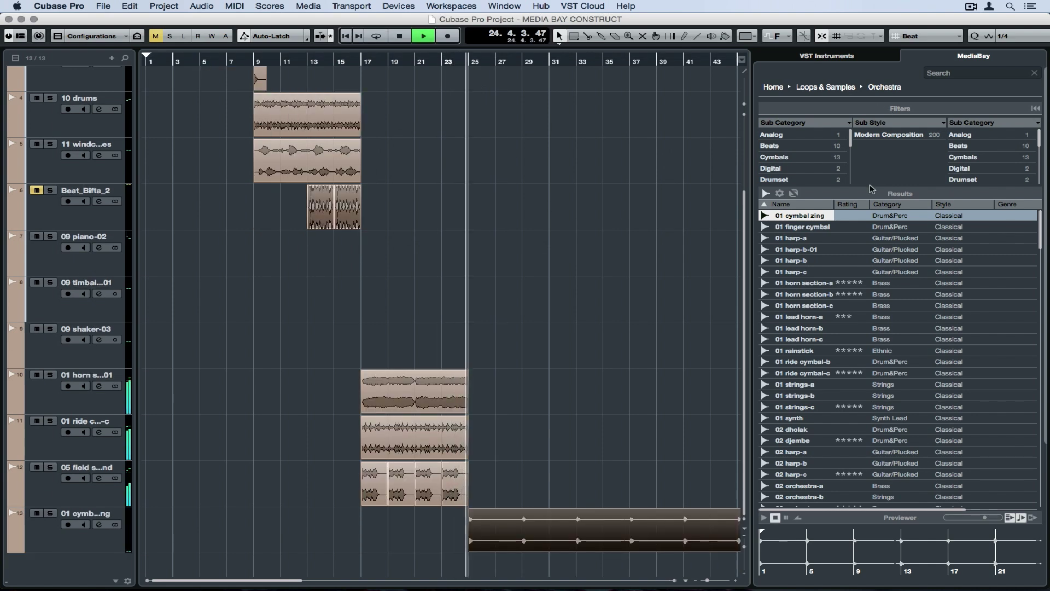
Open the Jazzy Latin set and add 01 piano as a track at bar 25, repeating it
left_click(821, 88)
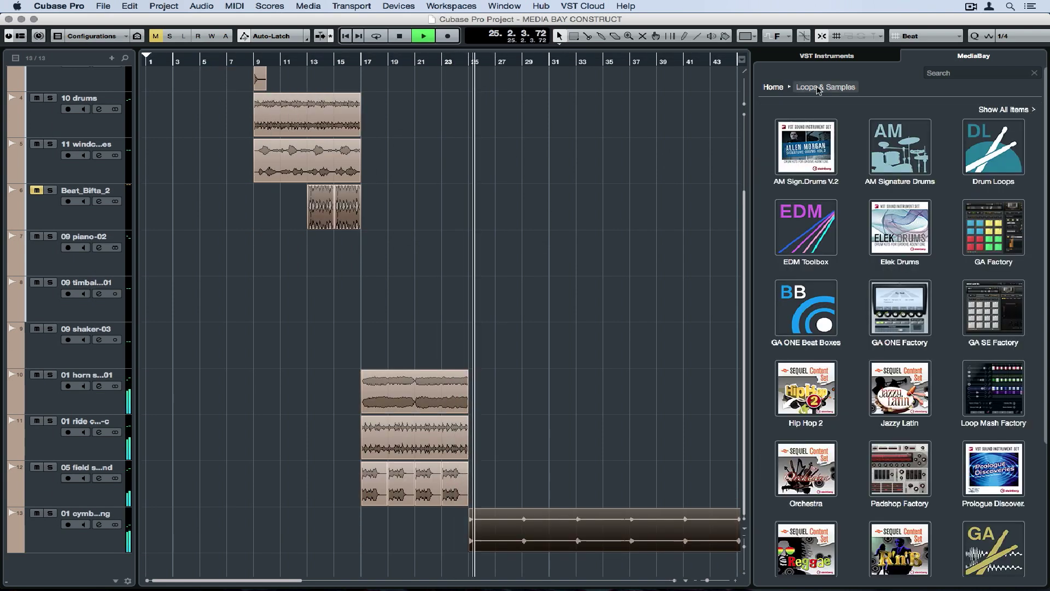
left_click(915, 383)
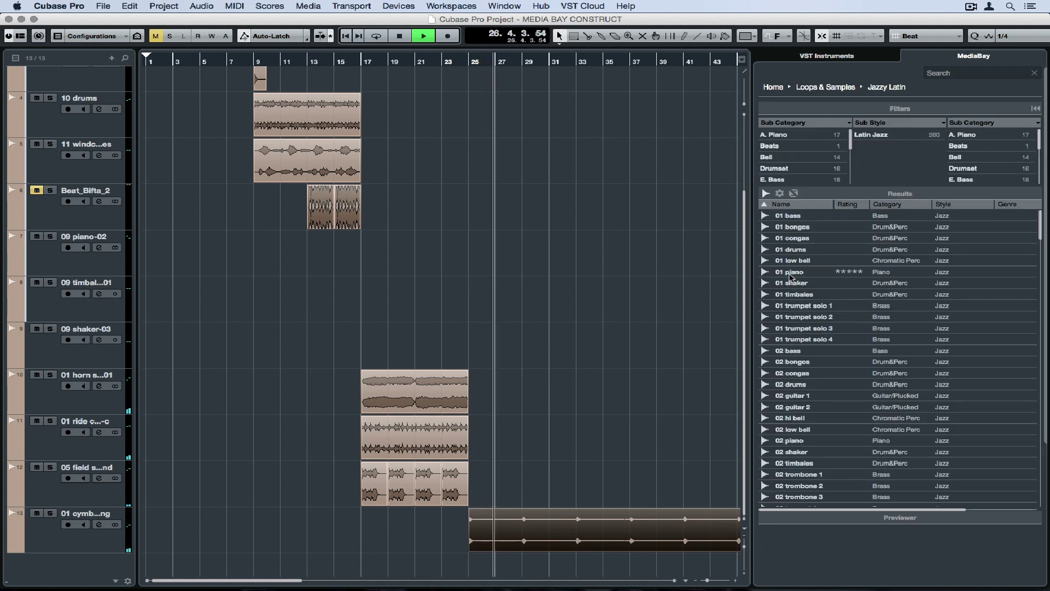
left_click(790, 274)
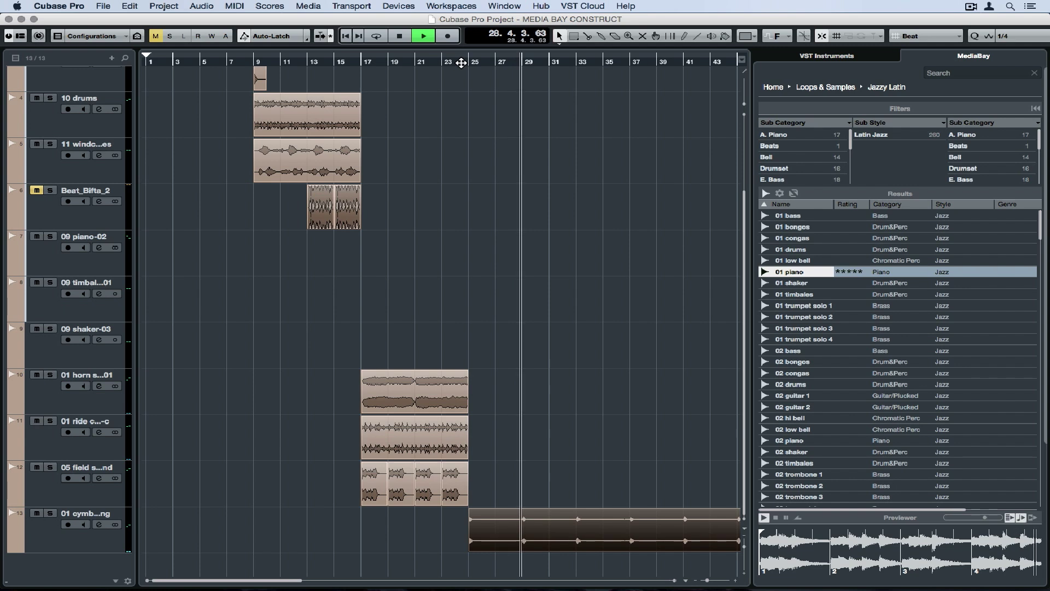
left_click(460, 62)
left_click_drag(790, 272, 469, 561)
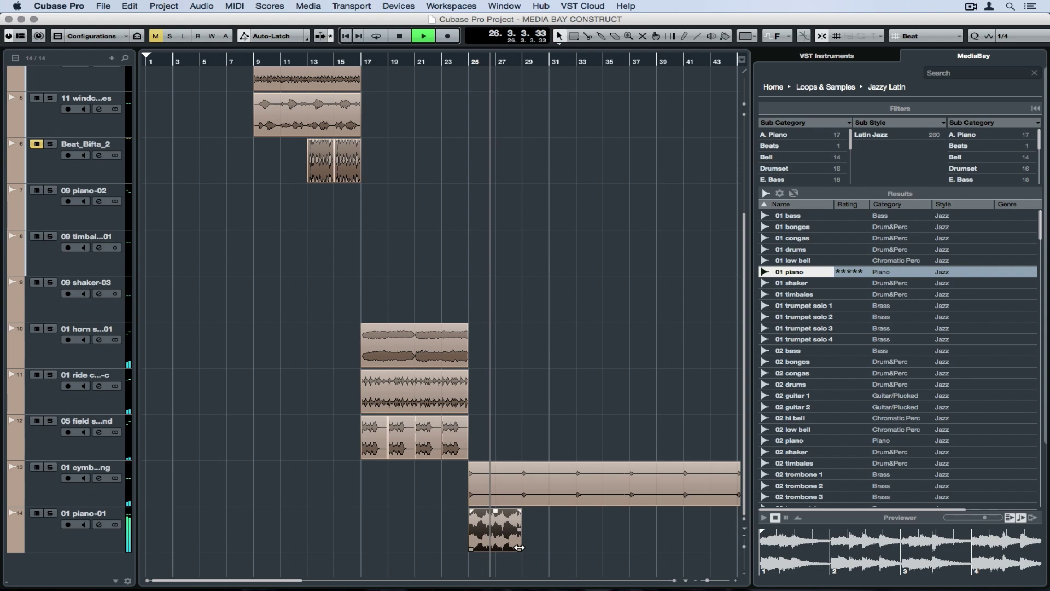
left_click_drag(568, 542, 603, 548)
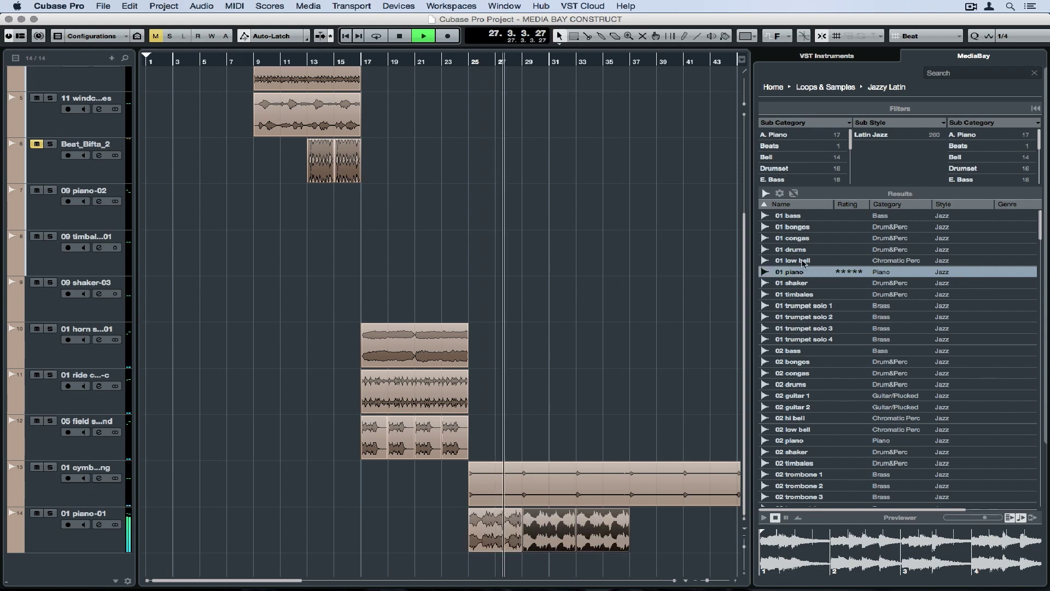
Add 01 shaker aligned to bar 25 and 01 trumpet solo 2 near bar 29
scroll(802, 243, "down", 8)
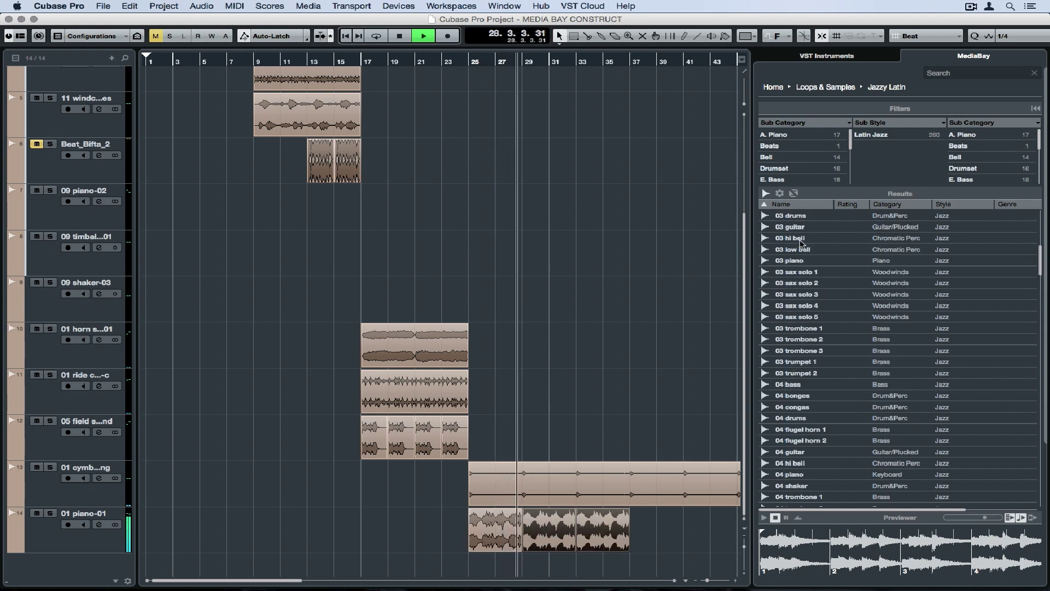
scroll(801, 243, "up", 8)
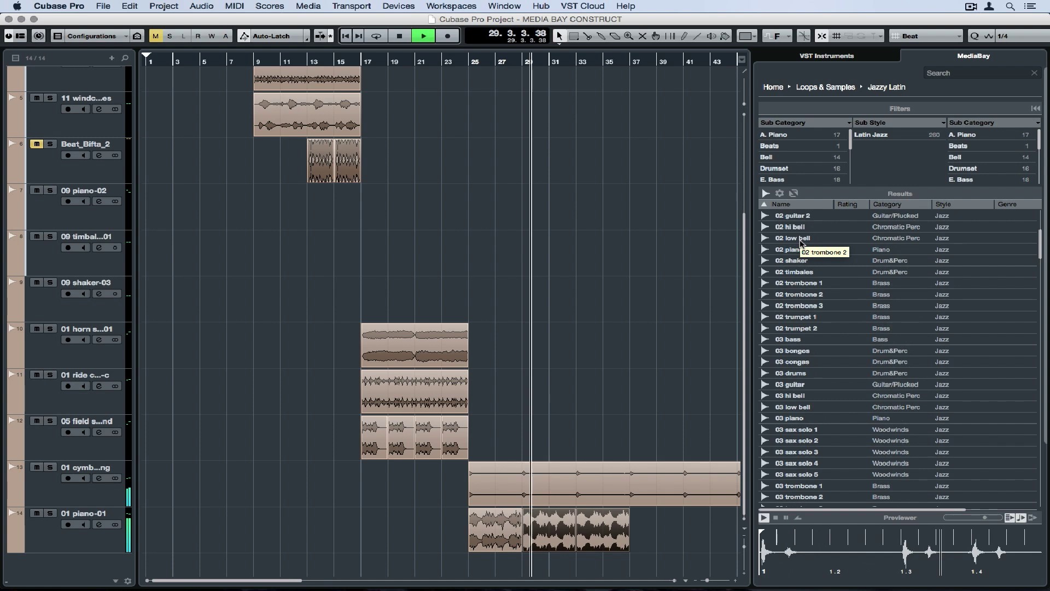
left_click_drag(793, 283, 481, 561)
left_click_drag(479, 523, 637, 535)
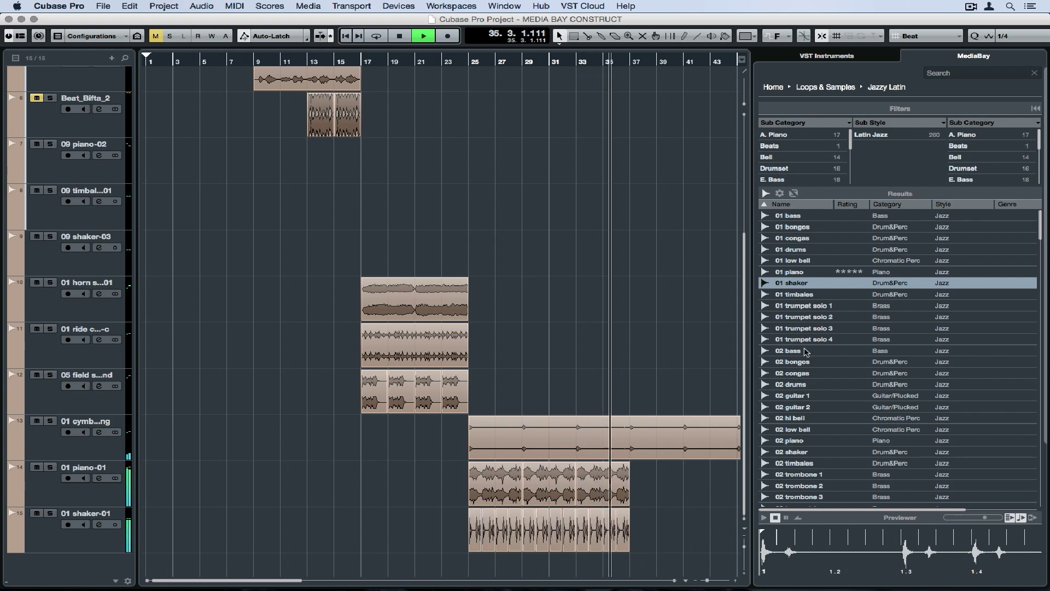
left_click_drag(819, 317, 547, 564)
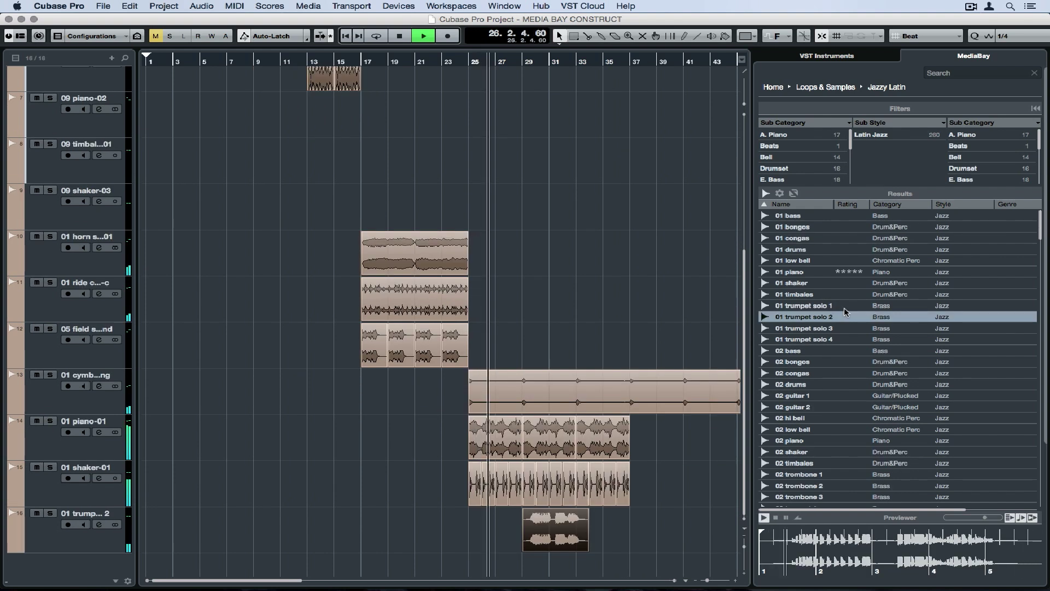
Add 01 bongos at bar 25, lengthen it to about bar 39, and preview 02 drums
left_click(793, 226)
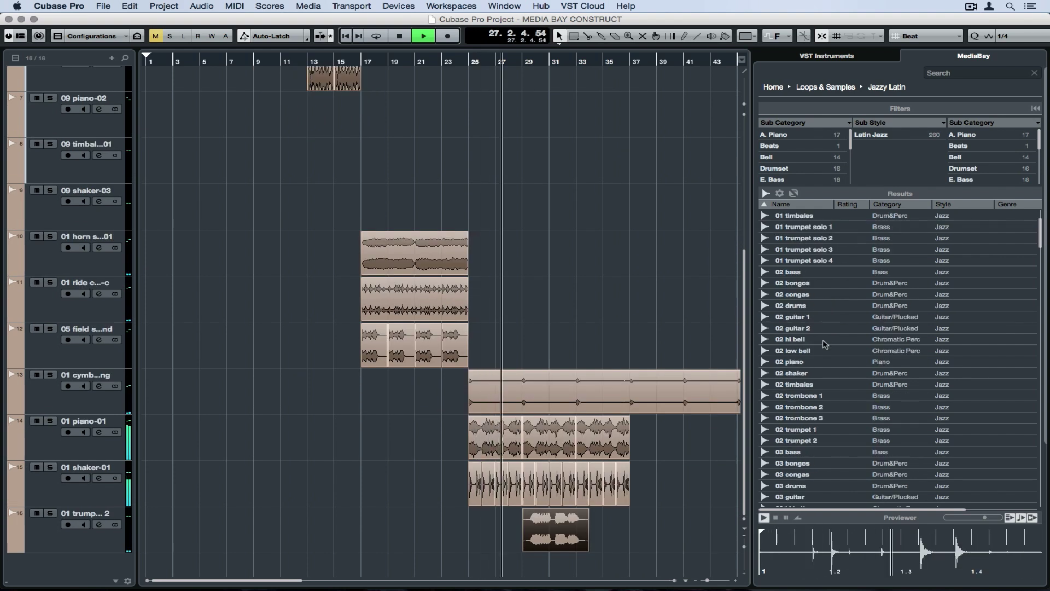
left_click_drag(793, 226, 474, 563)
scroll(621, 307, "down", 1)
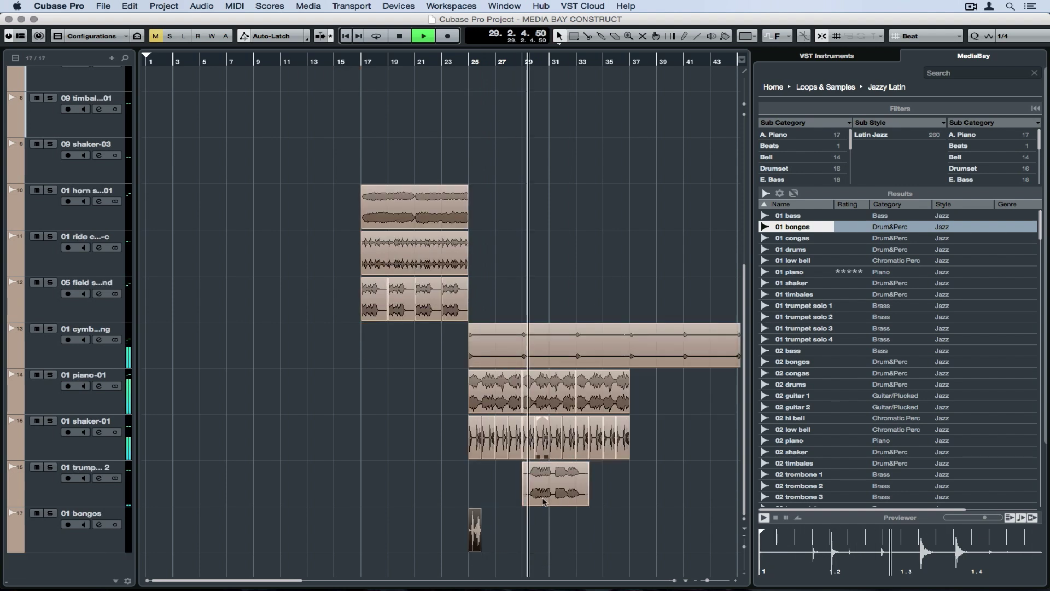
left_click_drag(479, 550, 657, 551)
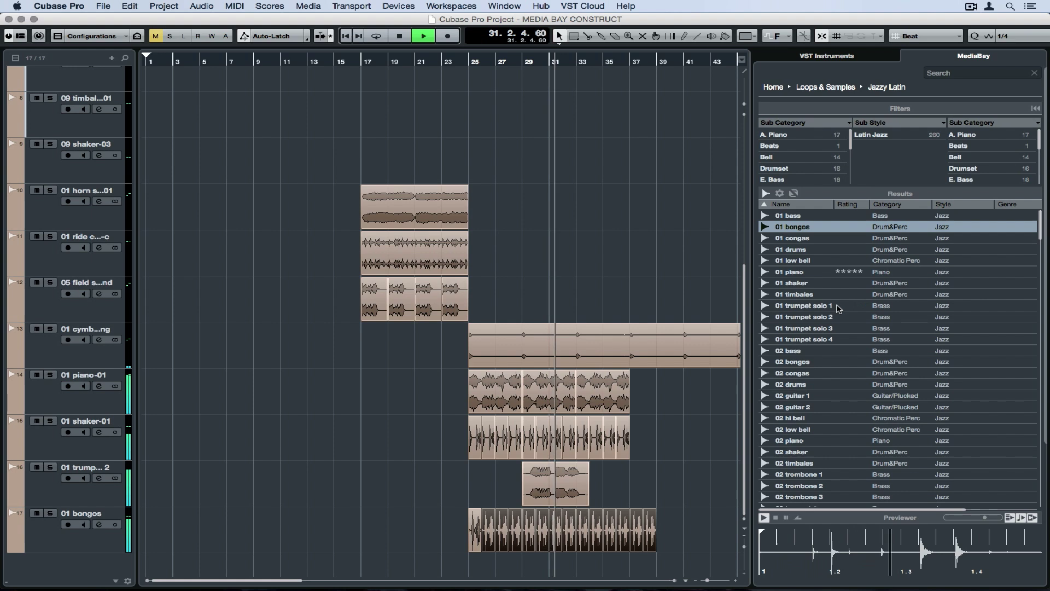
scroll(837, 323, "down", 5)
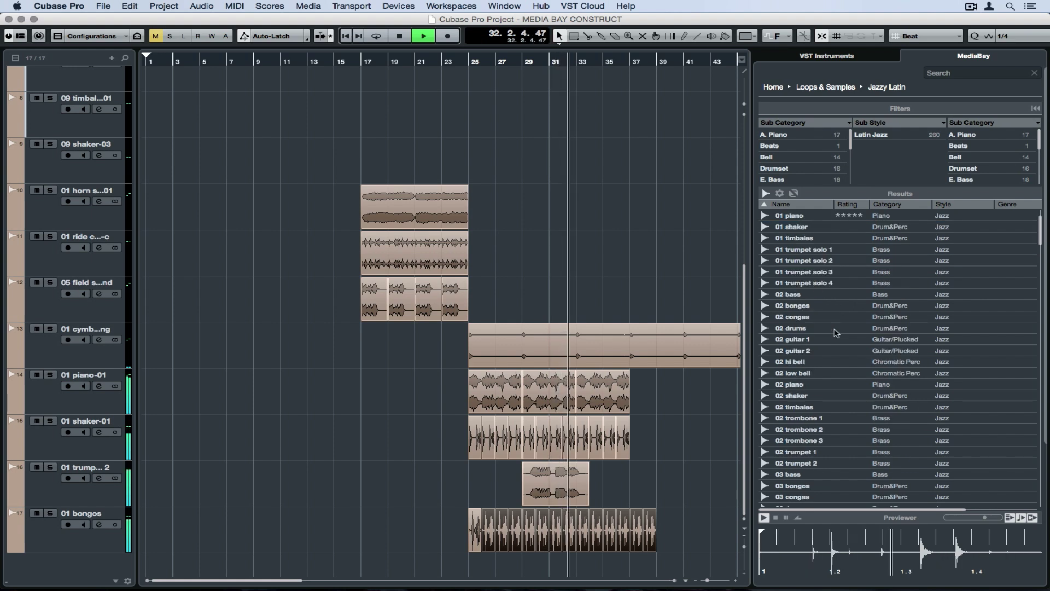
left_click(809, 328)
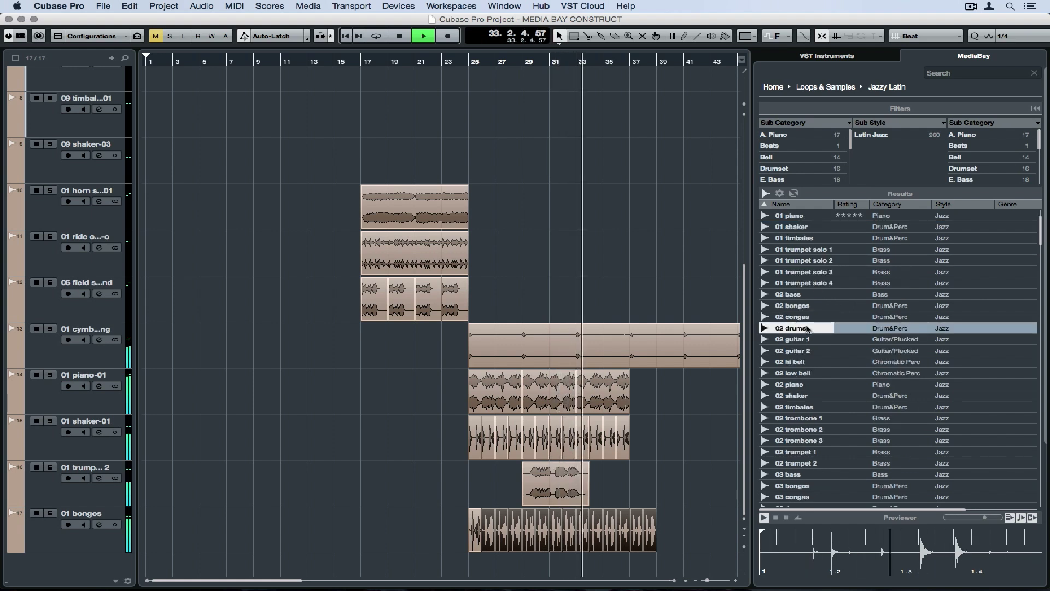
scroll(809, 329, "down", 4)
scroll(809, 328, "up", 3)
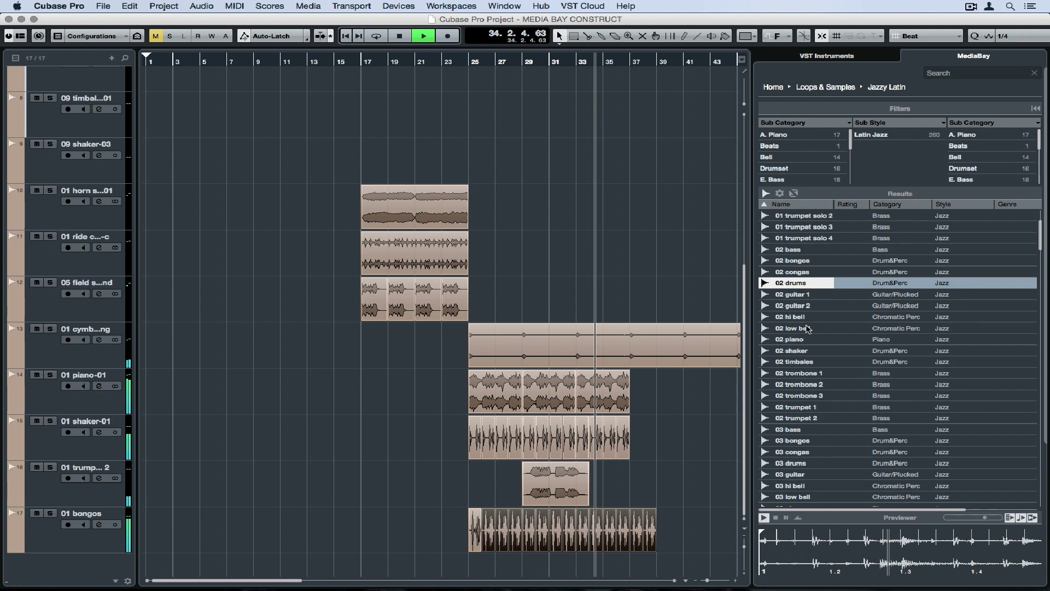
Add 02 drums and 01 bass as tracks at bar 25, repeating the bass to about bar 39
scroll(809, 328, "up", 3)
left_click_drag(800, 385, 651, 538)
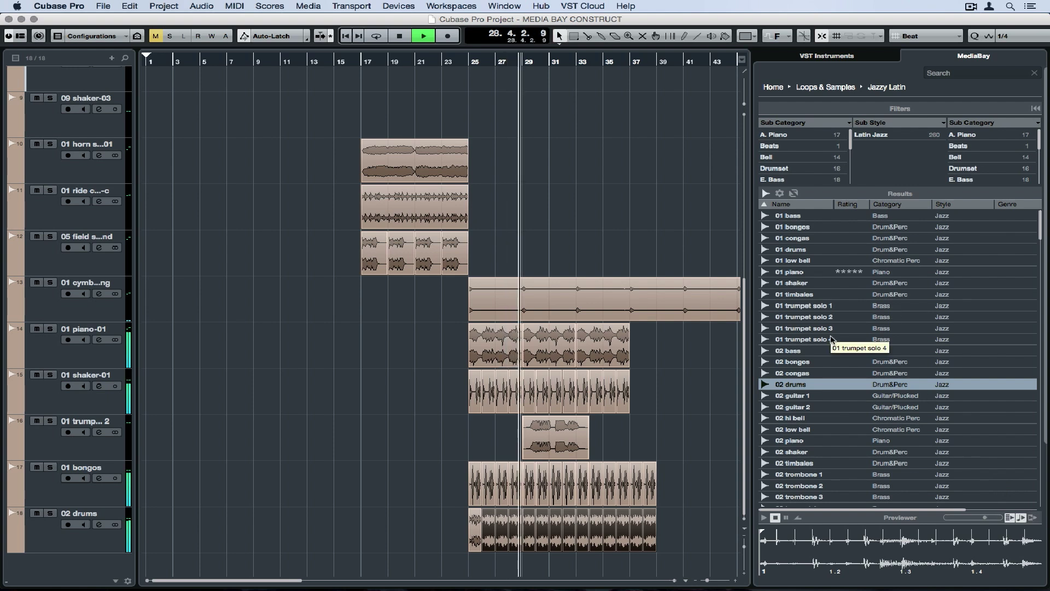
left_click_drag(787, 216, 468, 564)
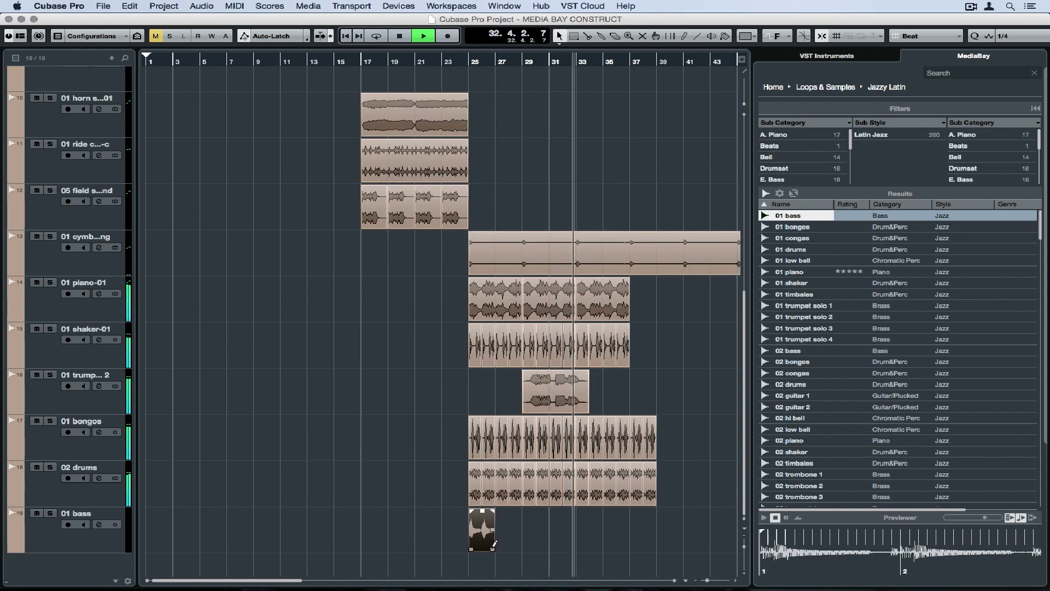
left_click_drag(494, 544, 646, 542)
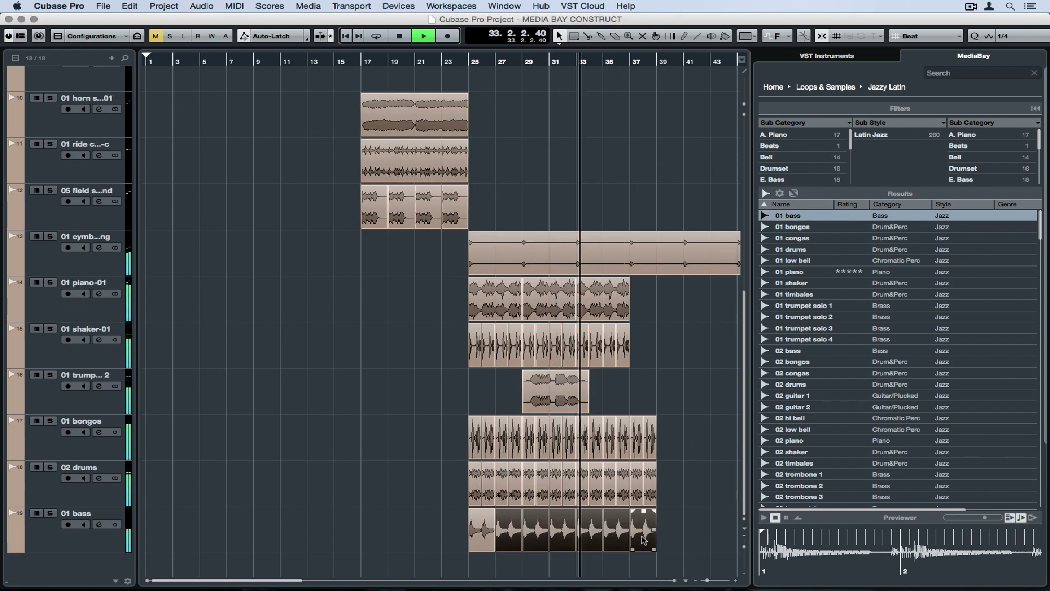
left_click(440, 63)
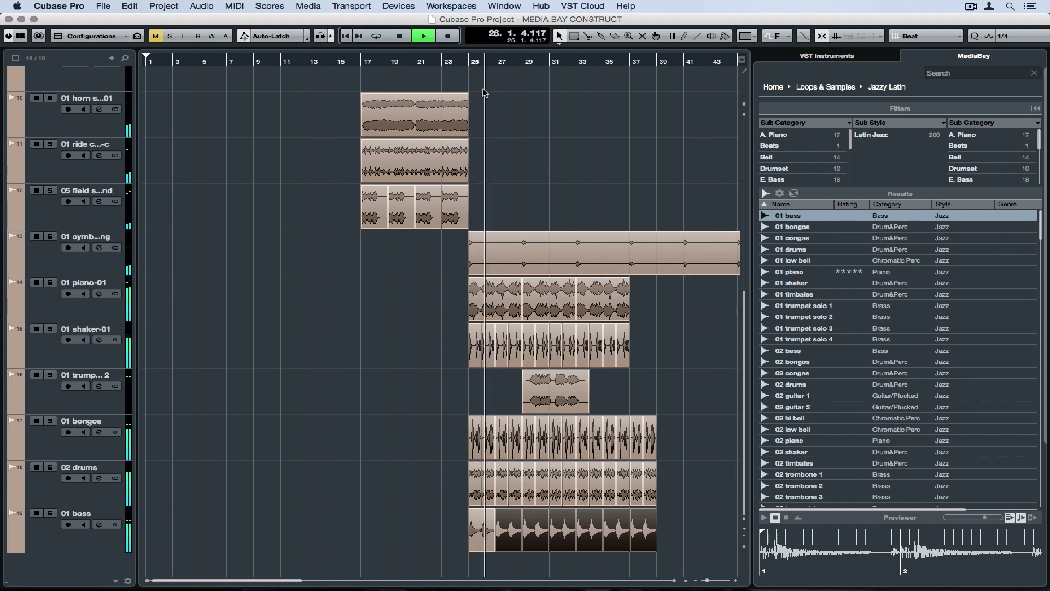
Browse MediaBay's audio track presets and search for 'shaker'
left_click(774, 88)
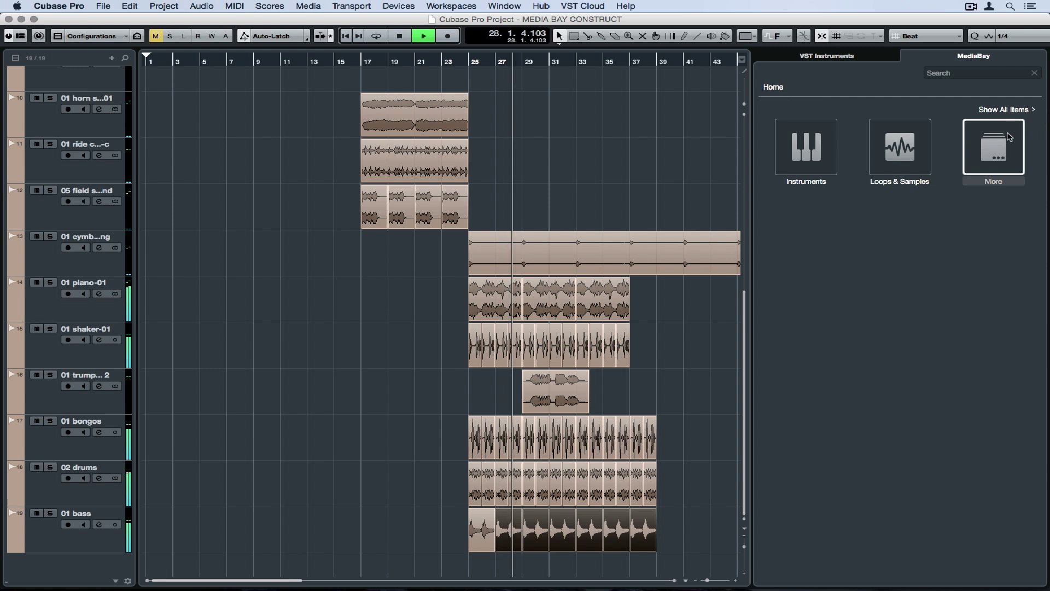
left_click(994, 147)
left_click(804, 146)
left_click(803, 146)
left_click(968, 71)
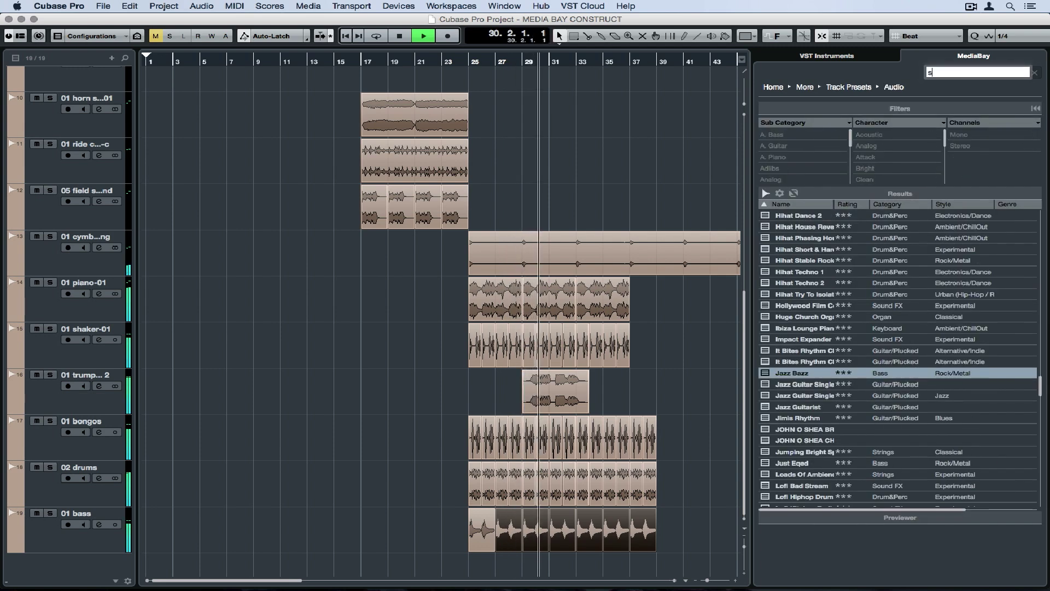
type("shaker")
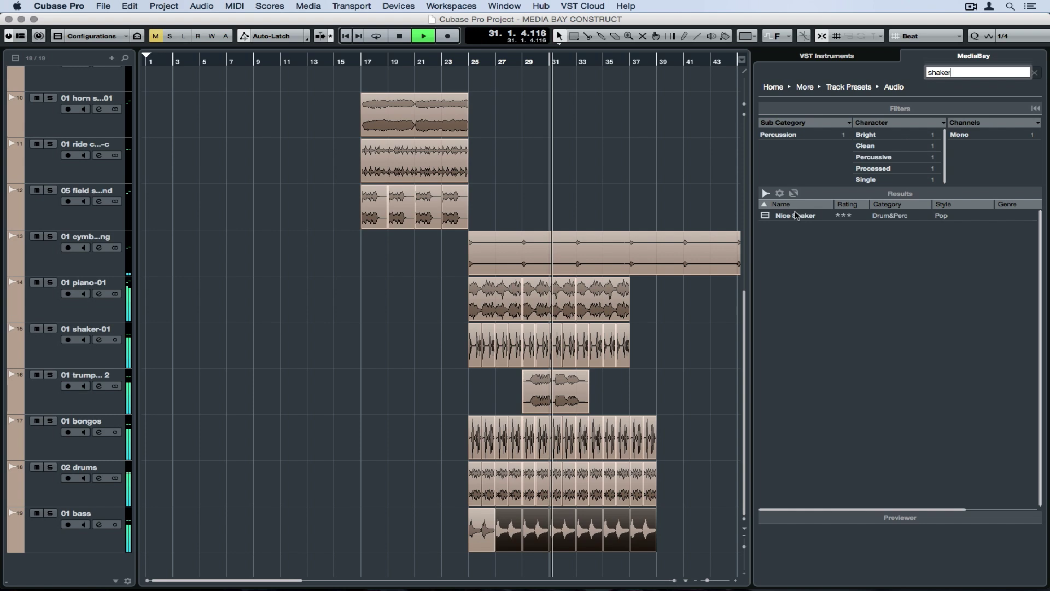
Delete the extra bass repeats, solo the shaker track, and apply the Nice Shaker preset to it
left_click_drag(798, 216, 444, 317)
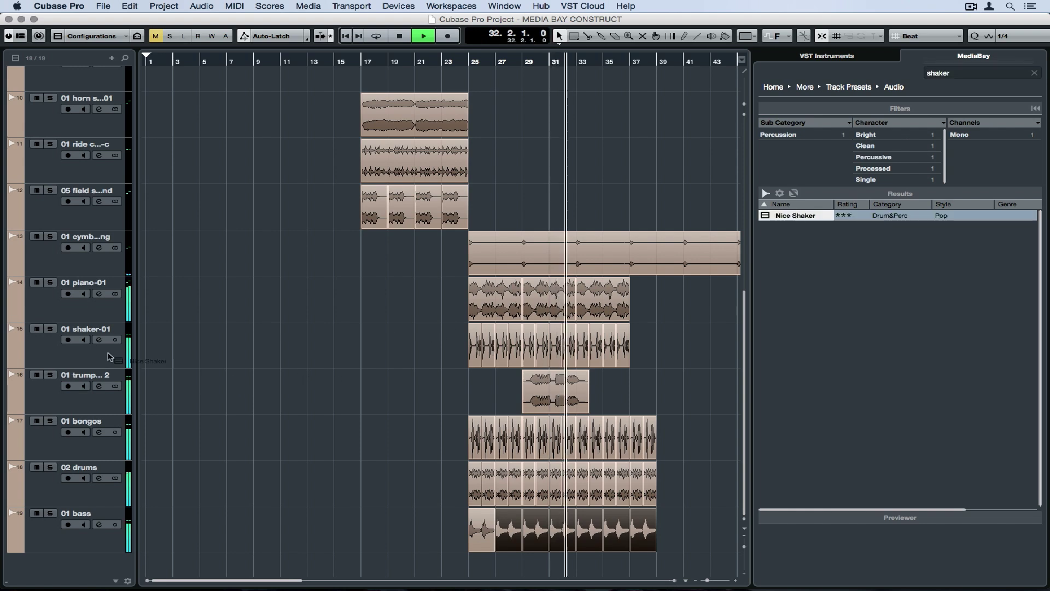
left_click(466, 63)
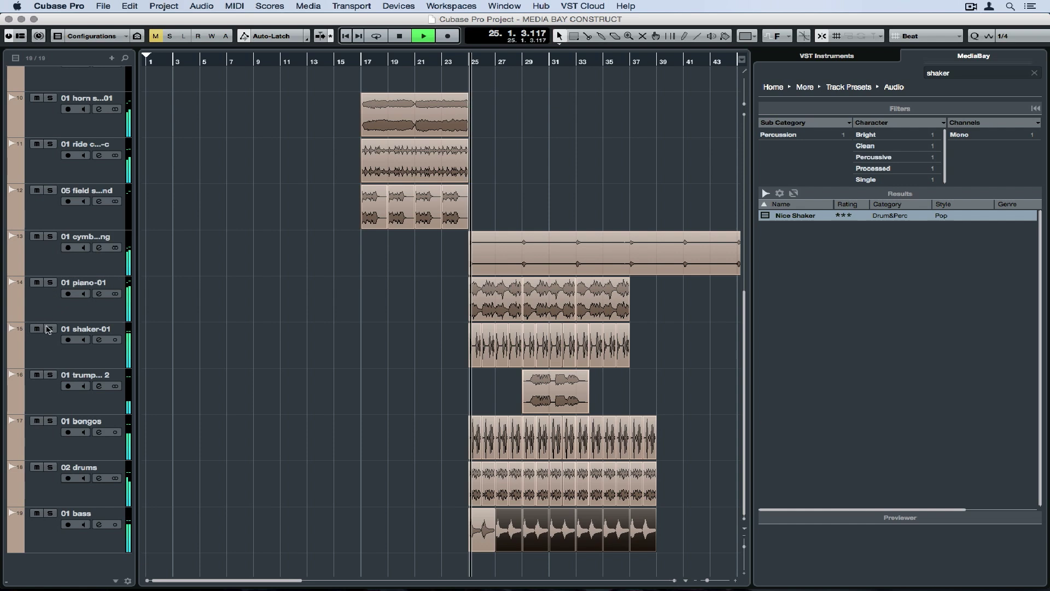
key("Delete")
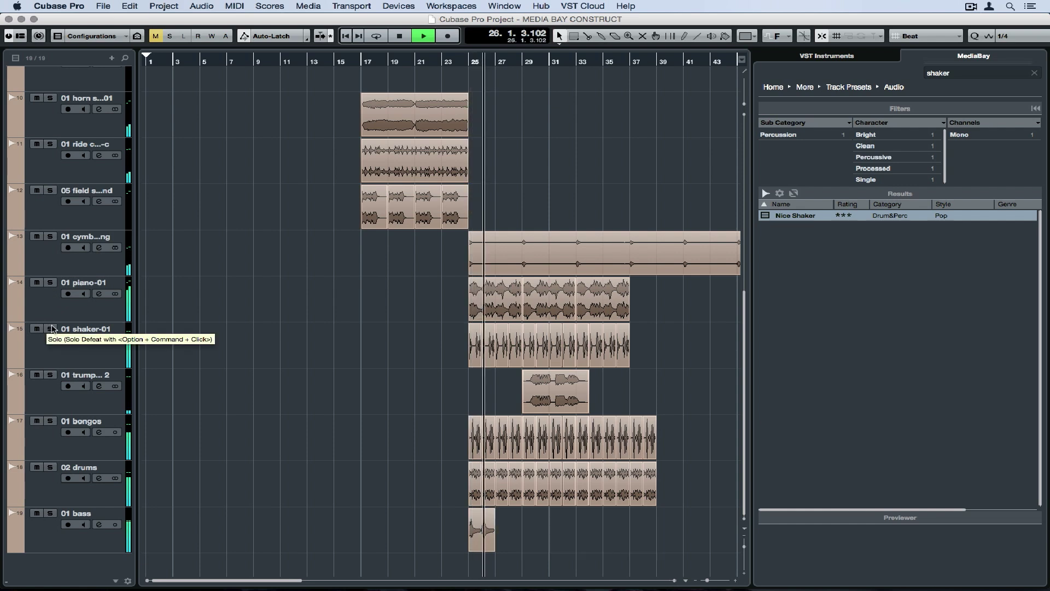
left_click(51, 329)
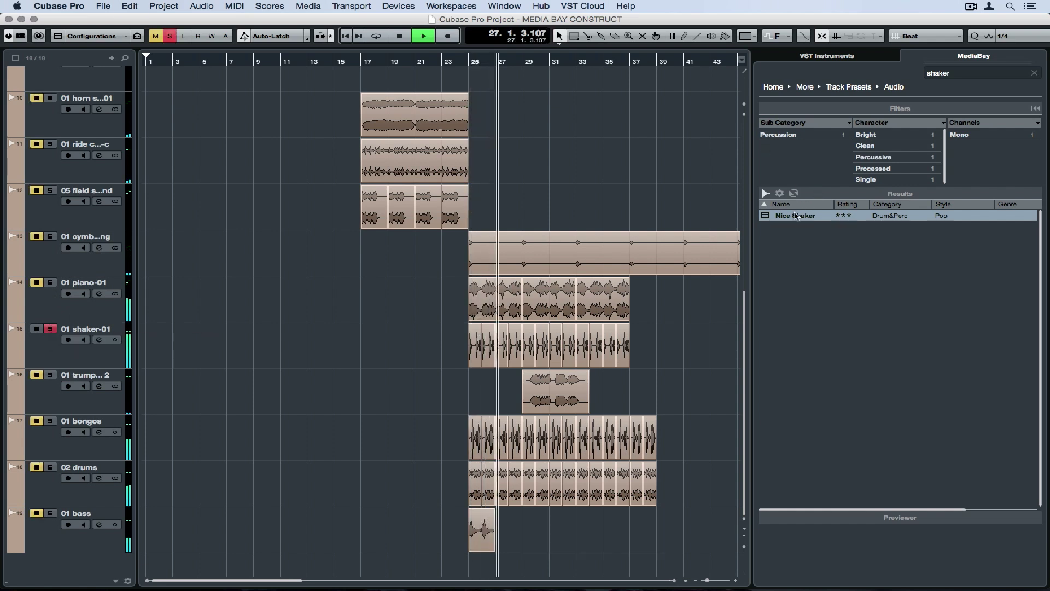
left_click_drag(798, 216, 91, 364)
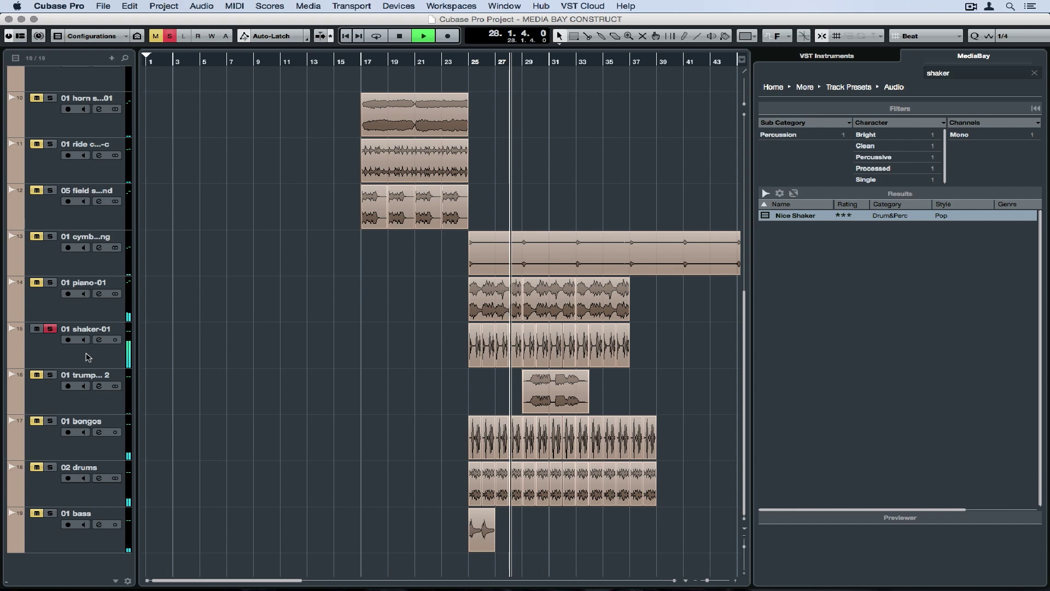
Bypass the shaker track's insert effects, unsolo shaker, solo bass, and start a new preset search
left_click(99, 339)
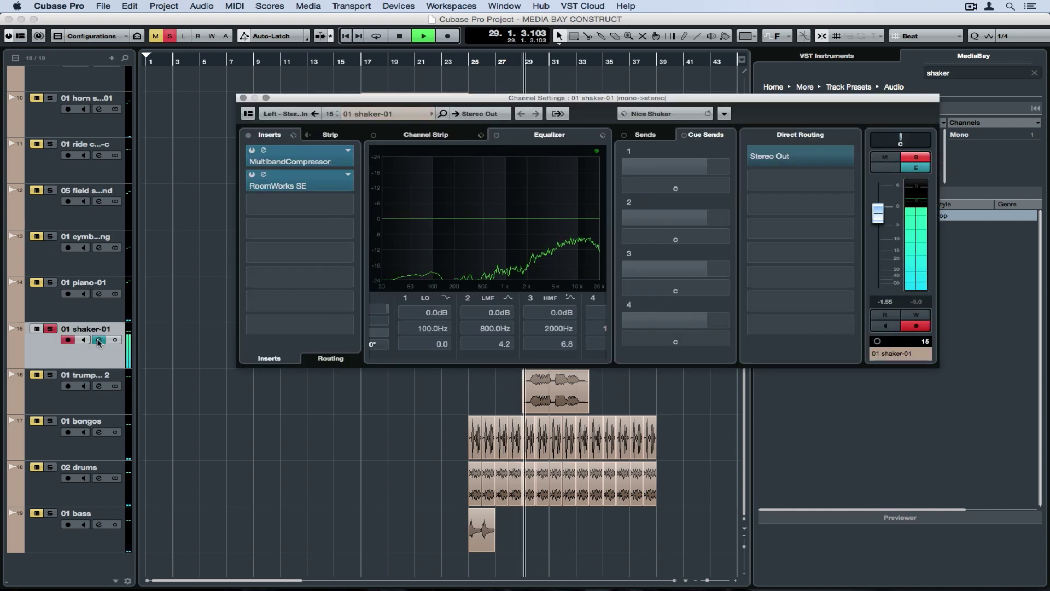
left_click(249, 135)
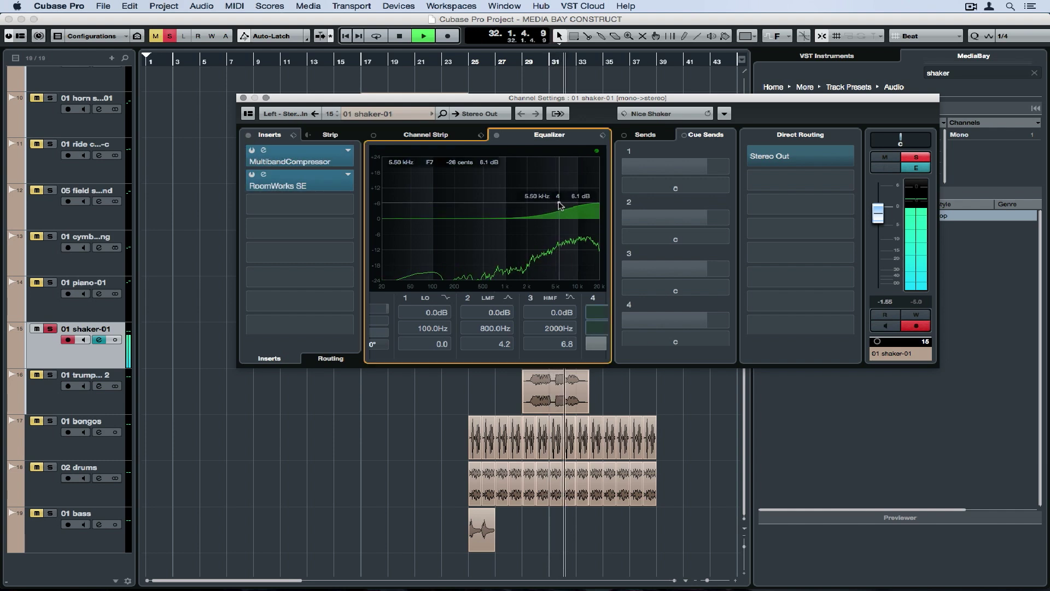
left_click(244, 98)
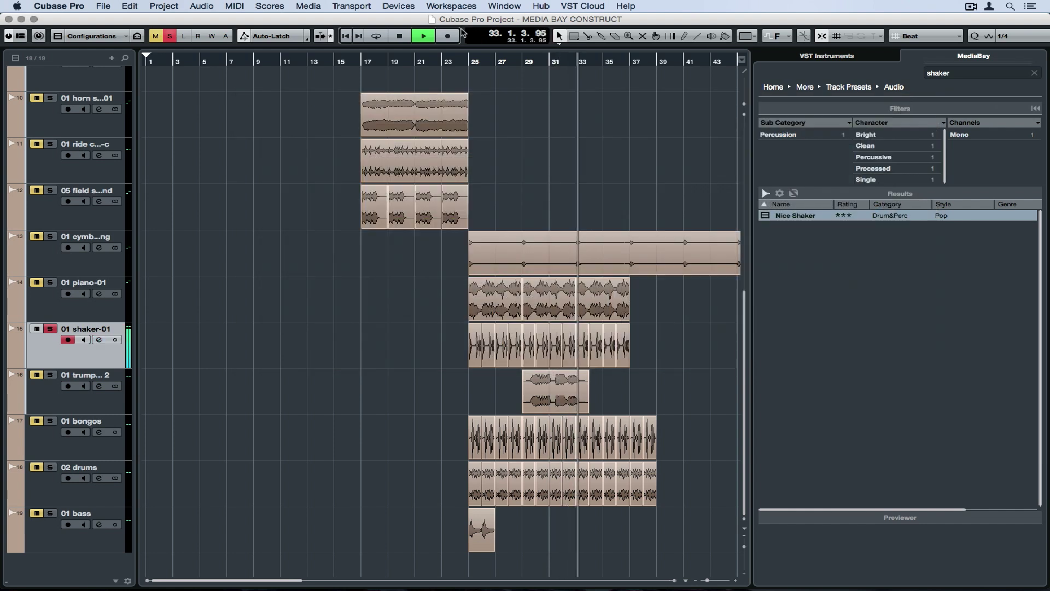
left_click(50, 329)
left_click(50, 513)
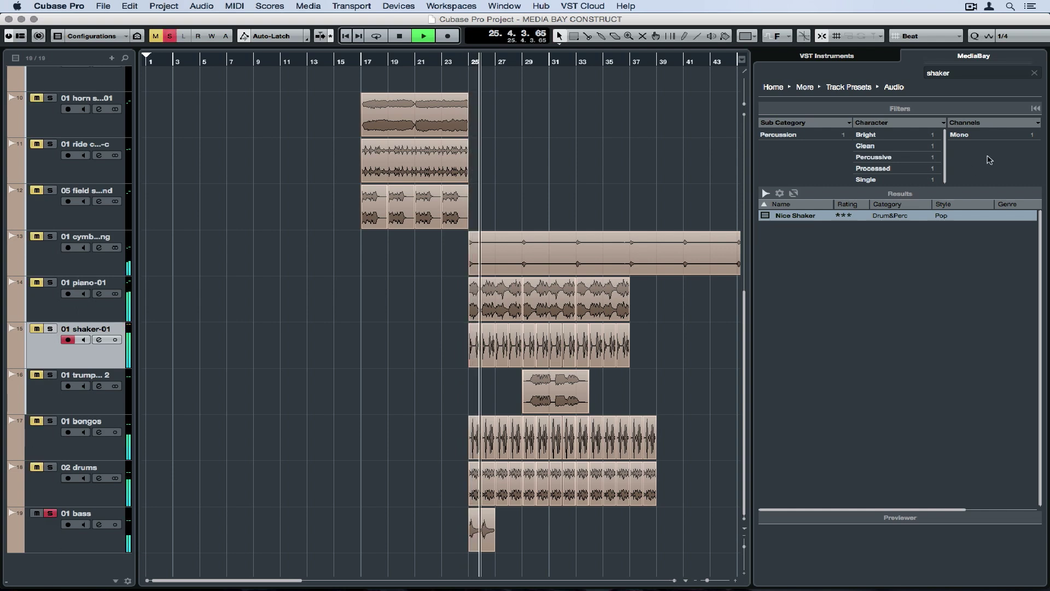
left_click(925, 72)
Repeat the bass clip out to bar 37 and apply the Jazz Bazz track preset to it
type("jazz bass")
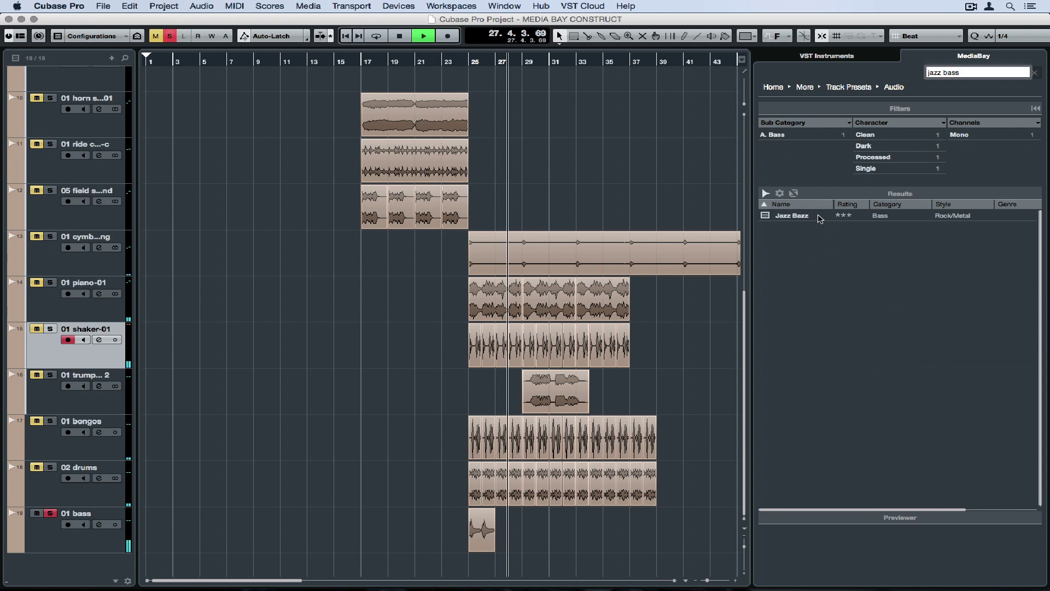
left_click(481, 542)
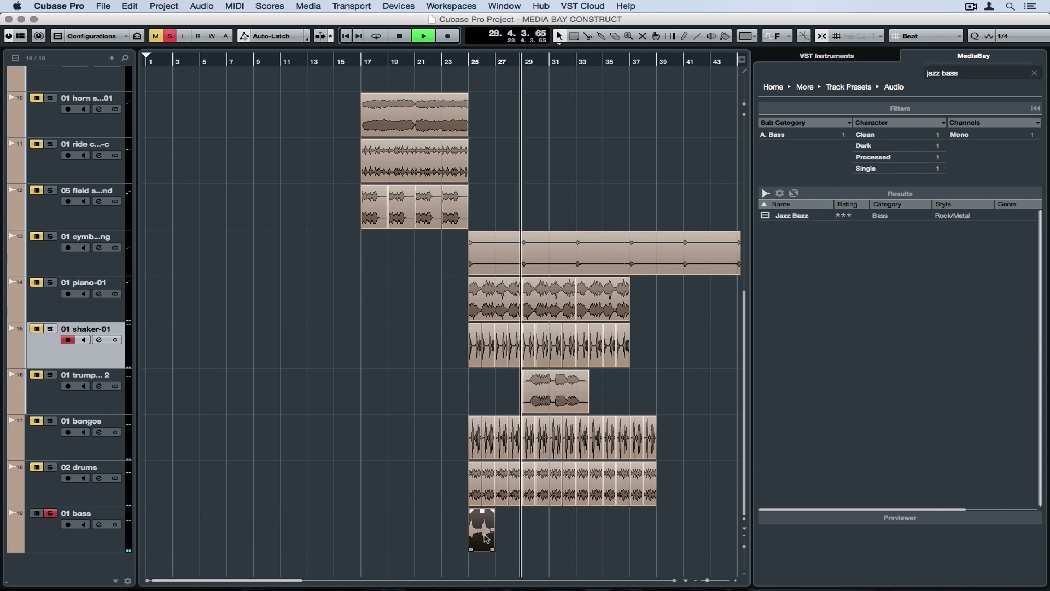
left_click_drag(494, 550, 656, 553)
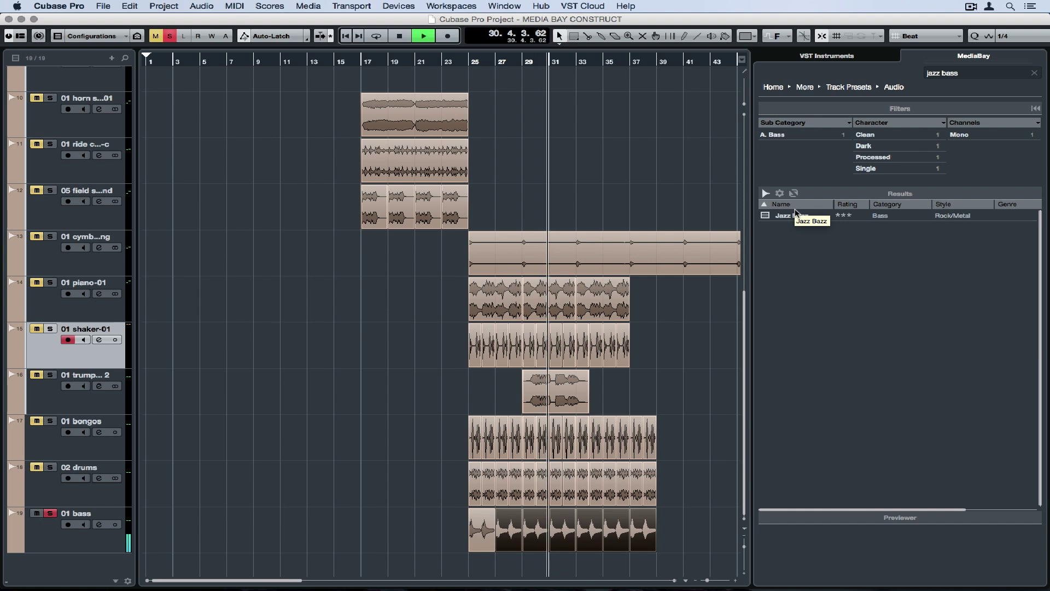
left_click_drag(794, 216, 86, 541)
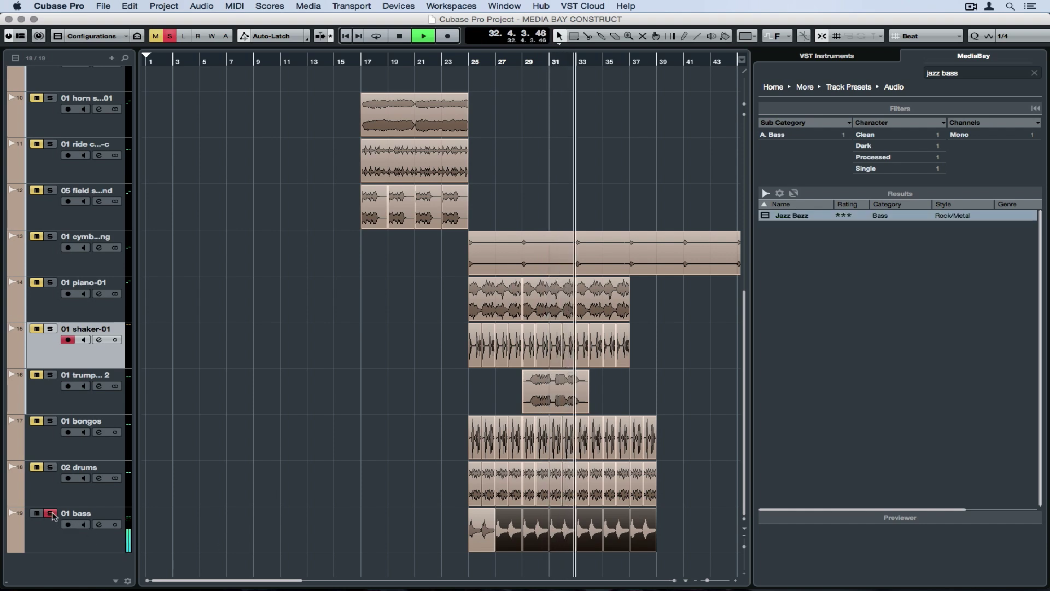
Bypass StudioChorus on the bass channel and insert VST Bass Amp in the third slot
left_click(99, 524)
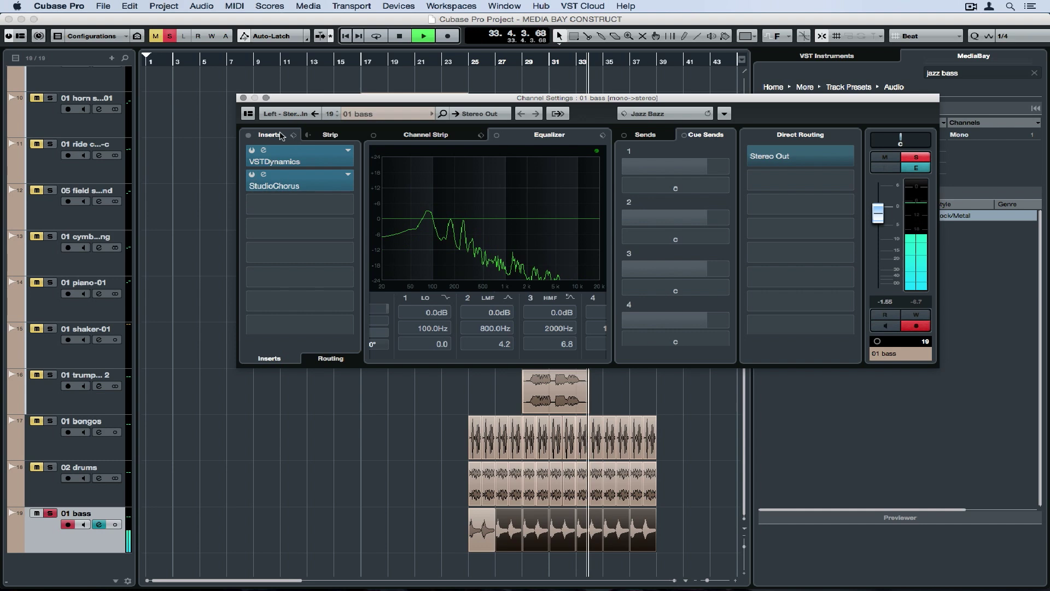
left_click(251, 174)
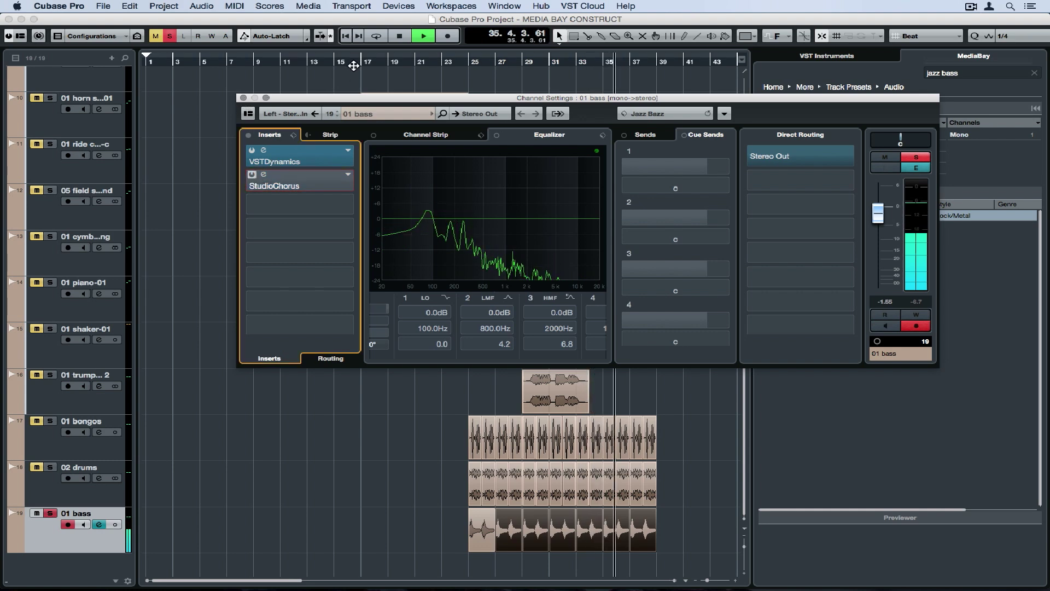
left_click(349, 204)
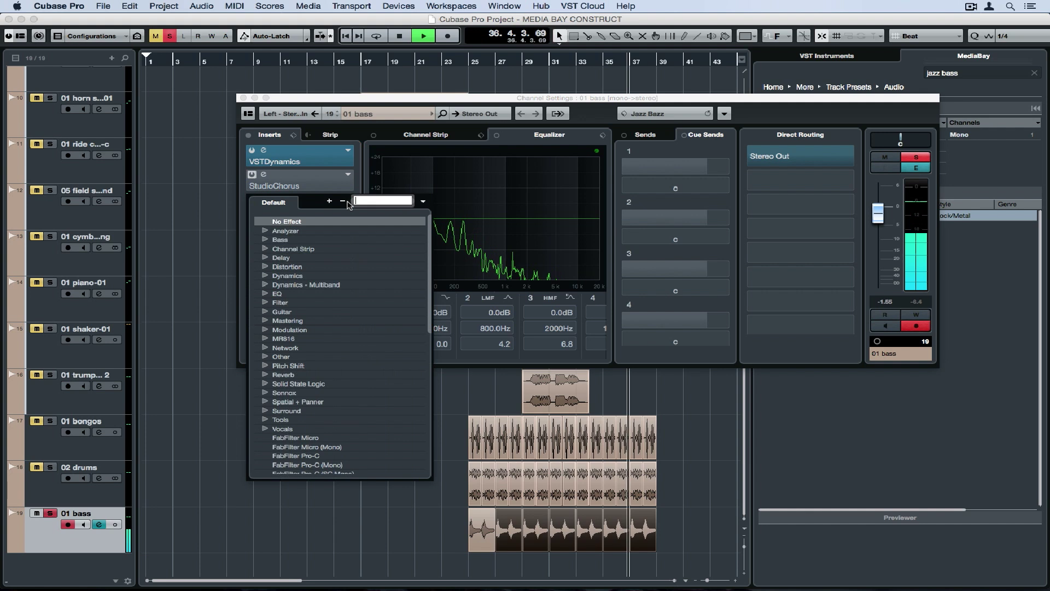
type("vst")
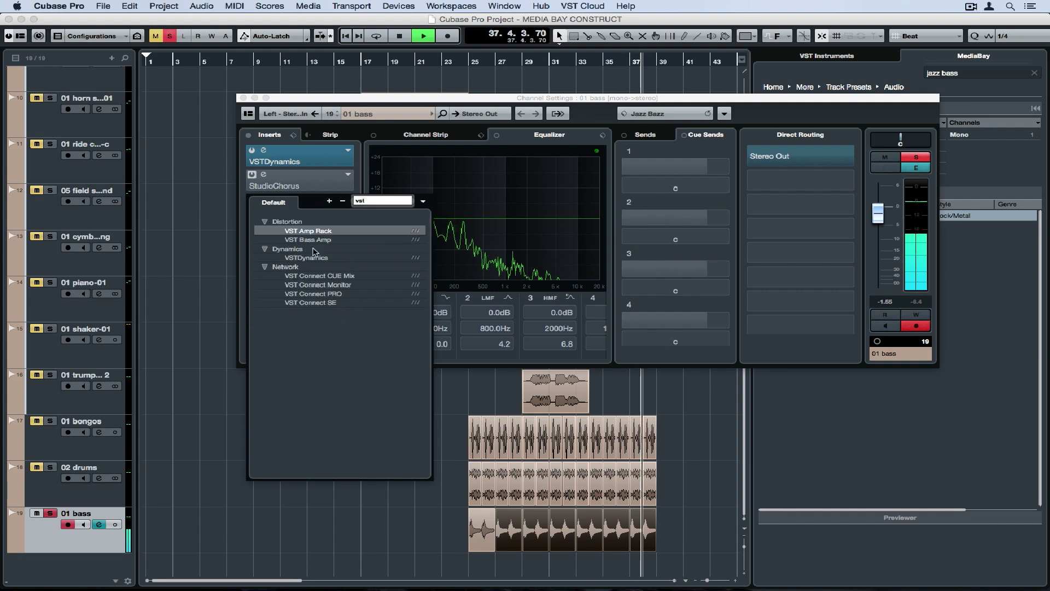
key("Escape")
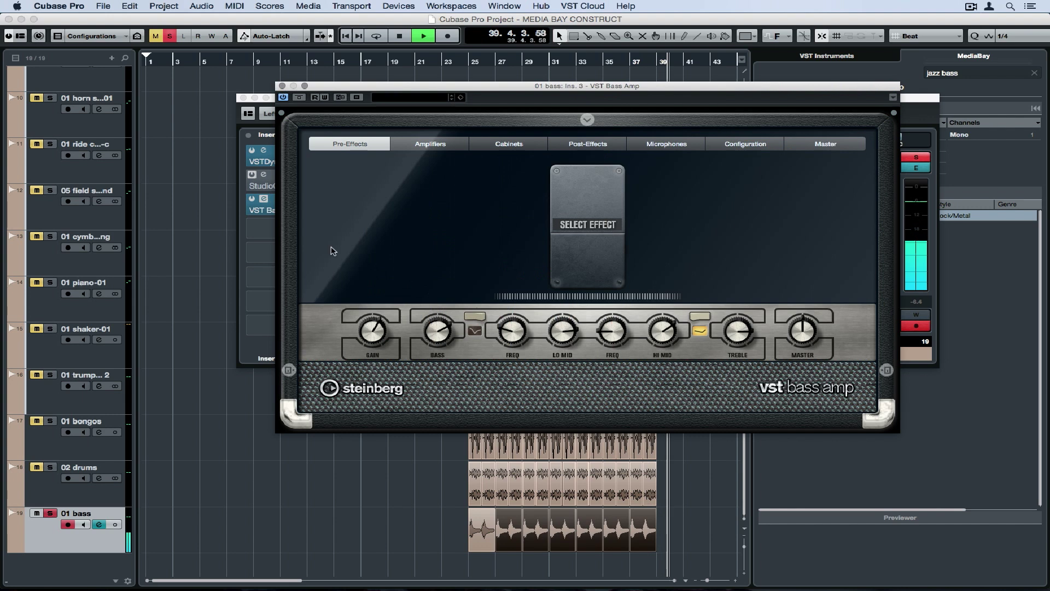
Set the bass amp model to Green T, unsolo all tracks, and close the channel settings
left_click(466, 146)
left_click(739, 196)
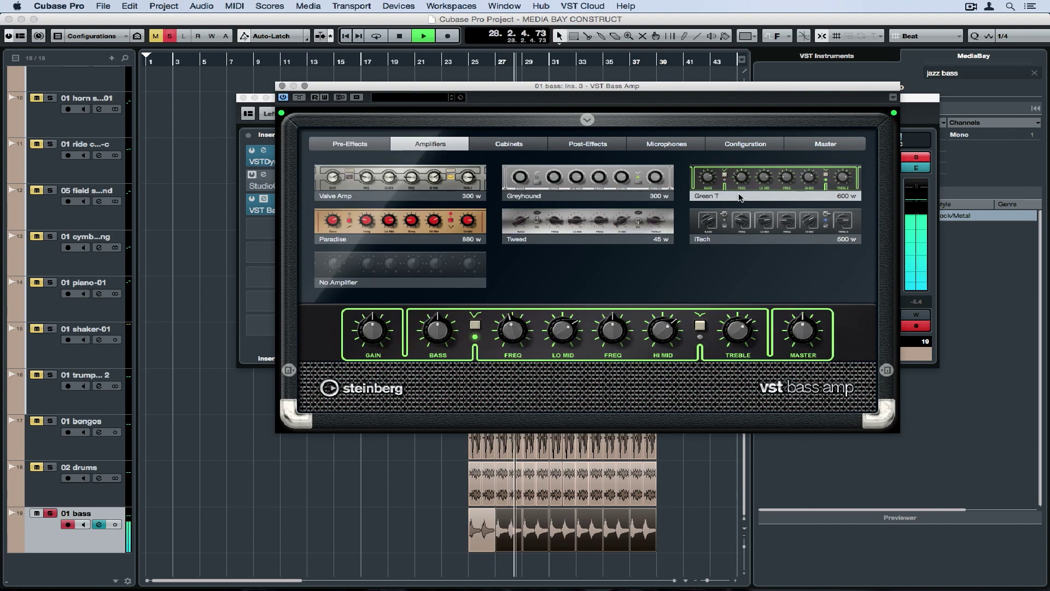
left_click(282, 86)
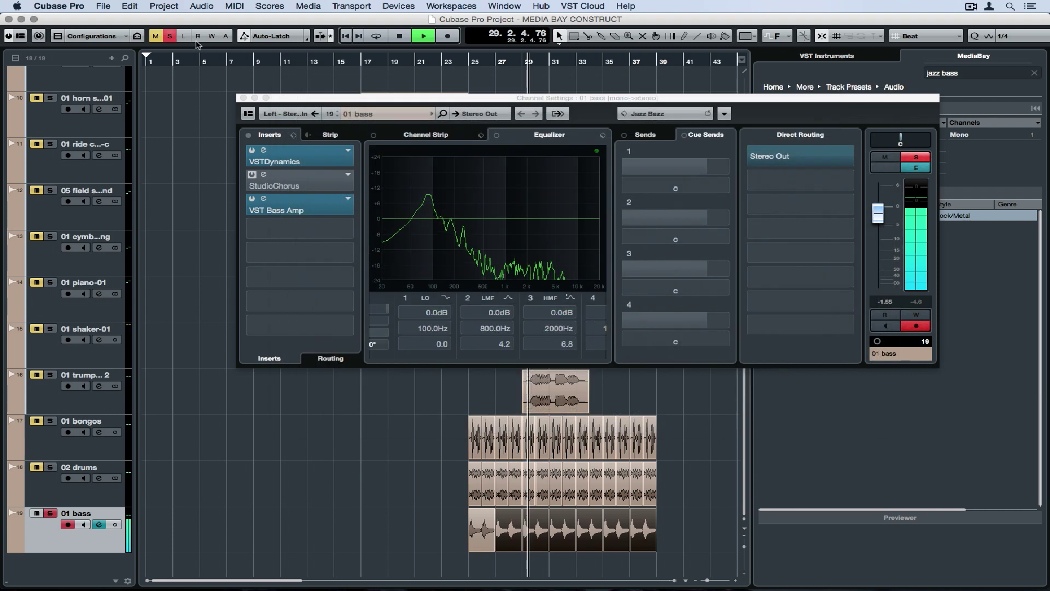
left_click(170, 36)
left_click(243, 97)
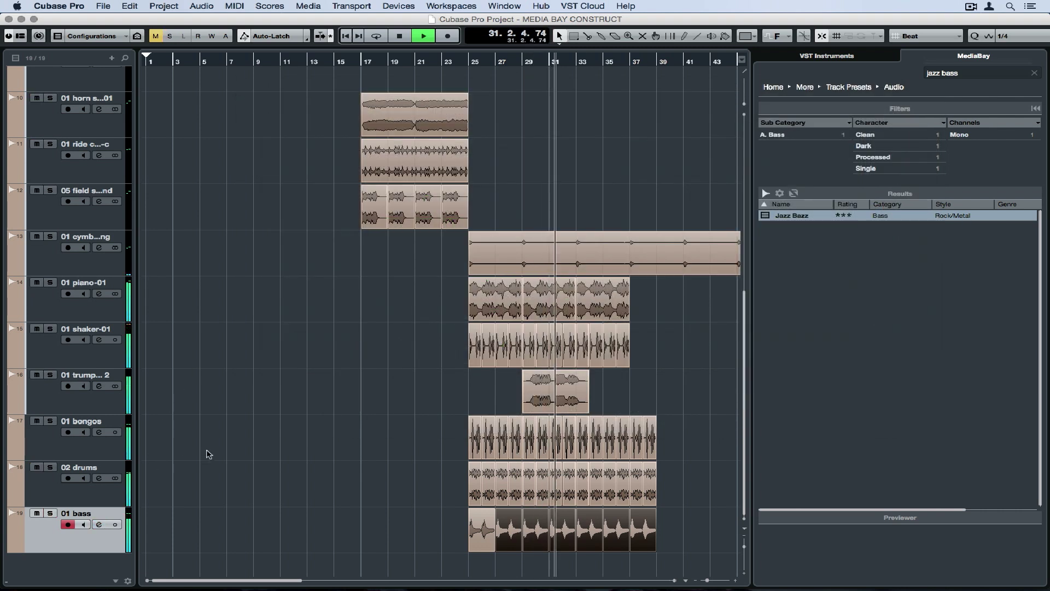
Zoom out and solo the piano track, selecting its first event
key("g")
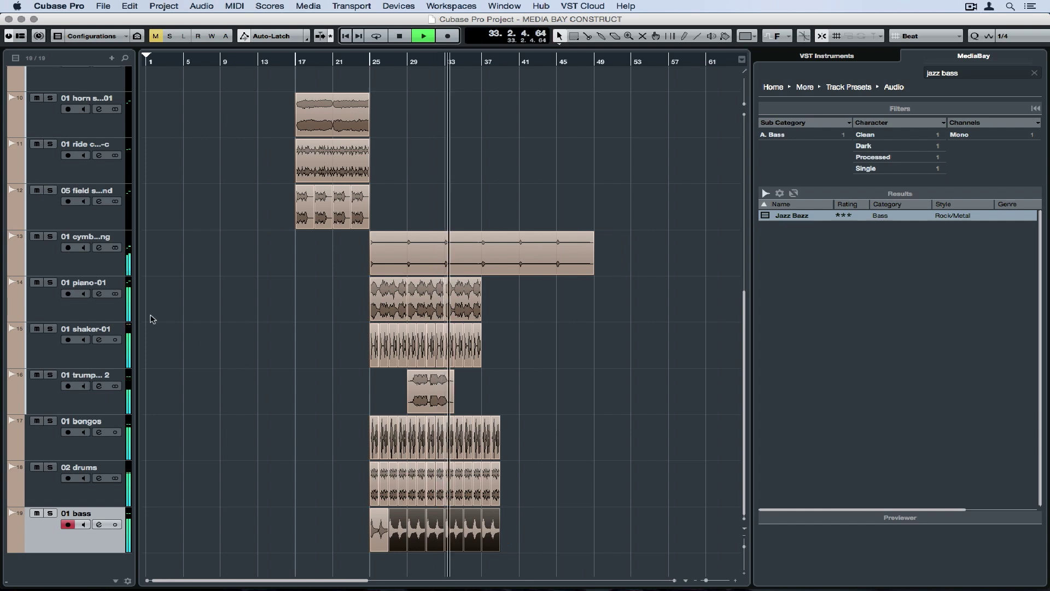
left_click(110, 314)
left_click(49, 282)
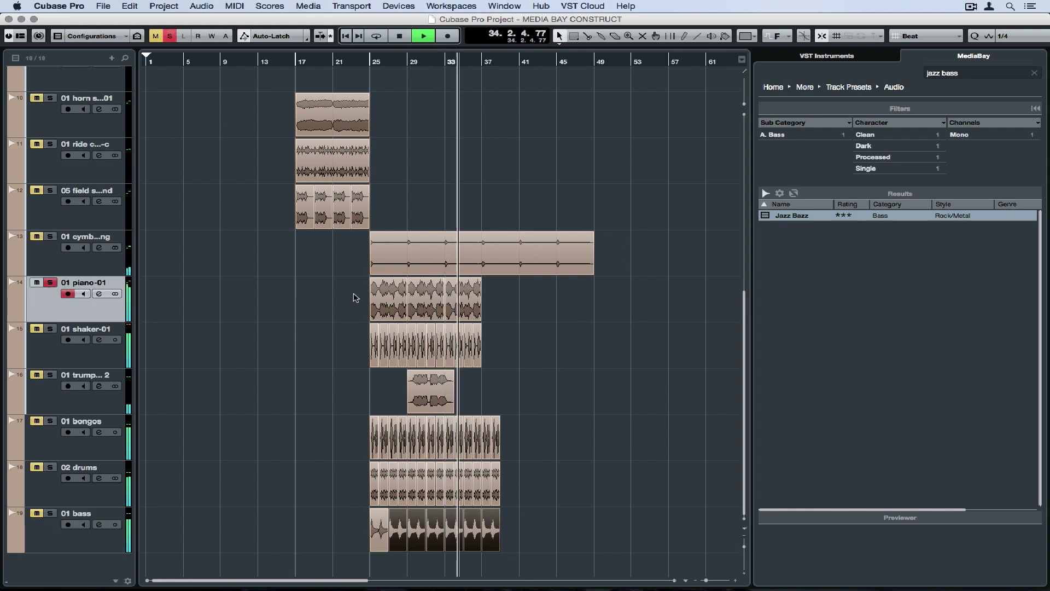
left_click(378, 300)
key("l")
Apply the AM Piano 2 Ballad preset to the piano track, unsolo, then search presets for 'trumpet'
left_click(967, 72)
type("piano")
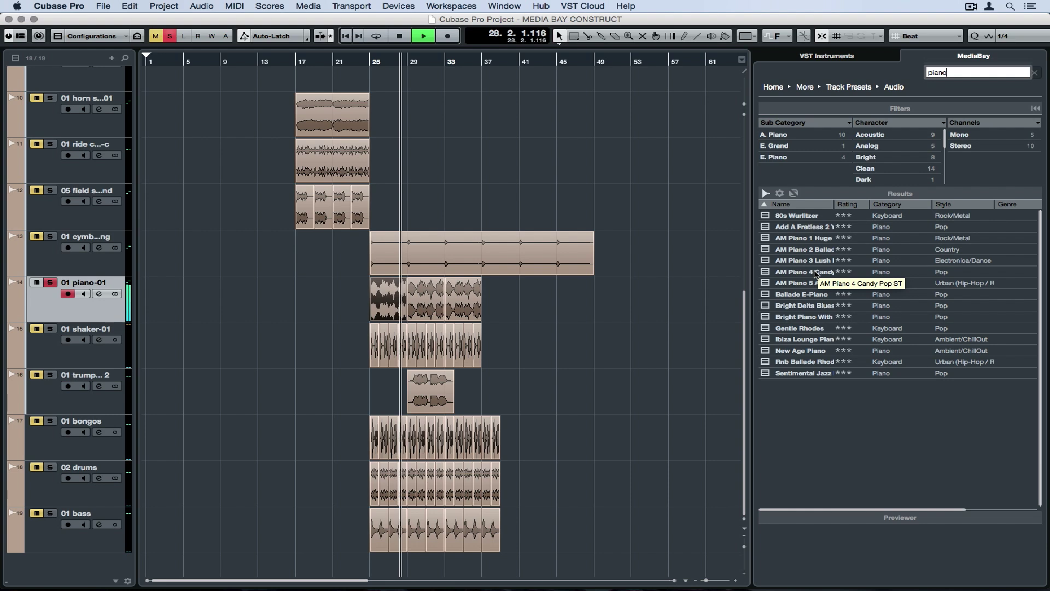
left_click_drag(798, 250, 102, 311)
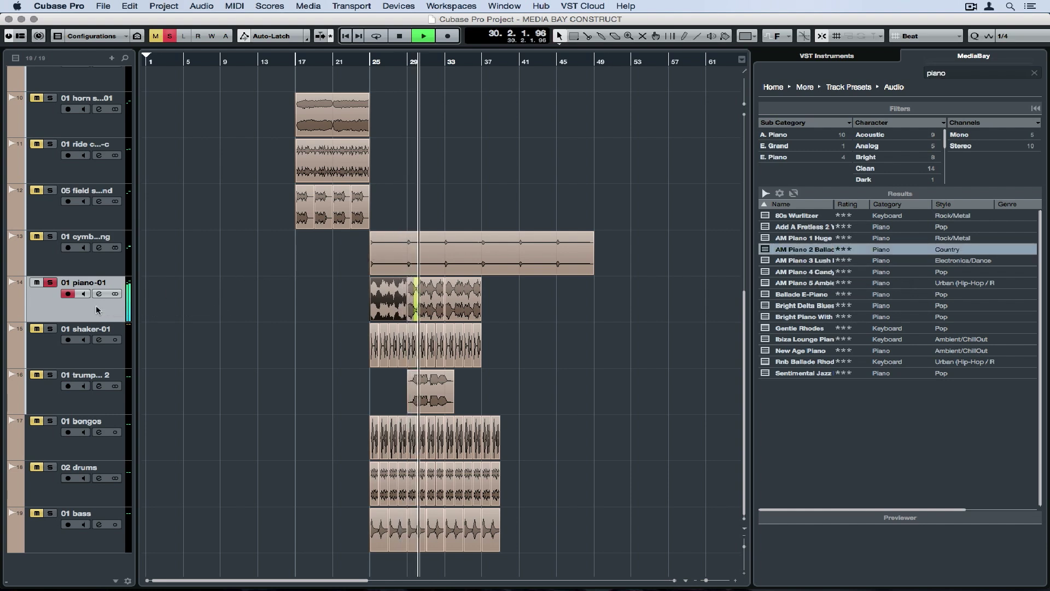
left_click(171, 36)
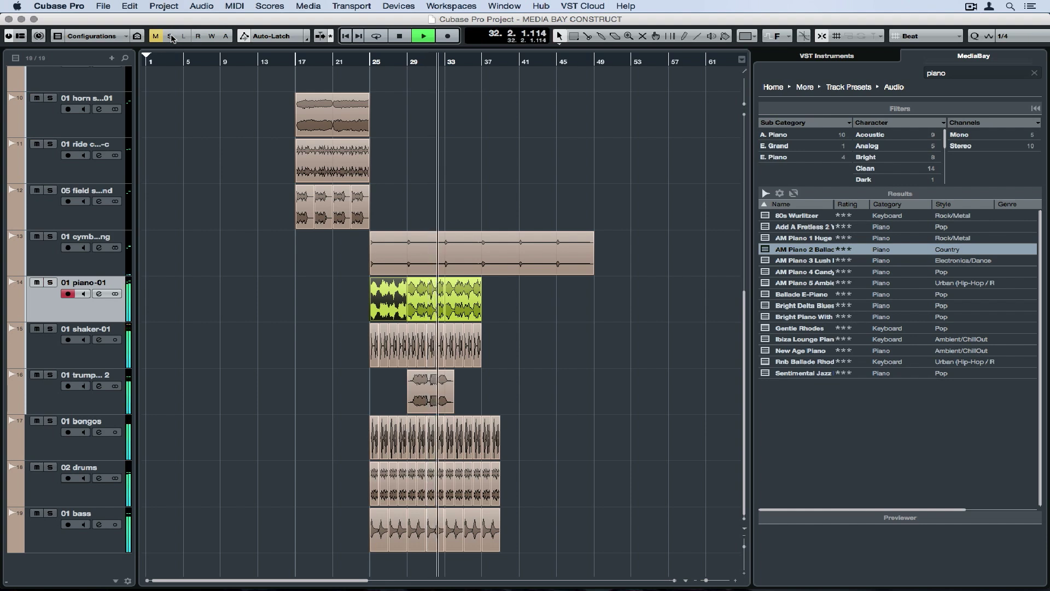
left_click(955, 73)
type("tr")
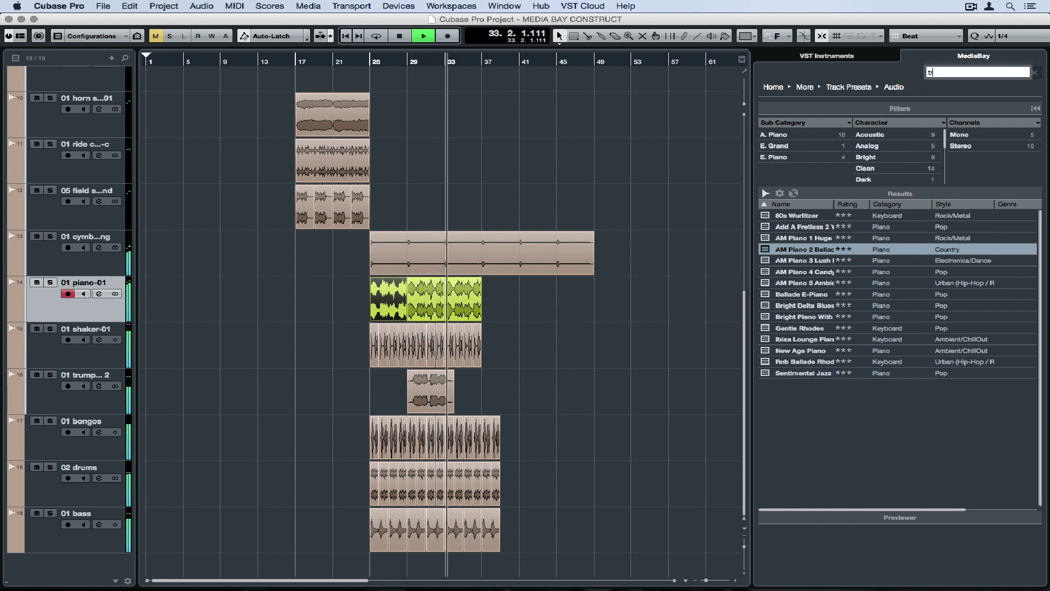
type("umpet")
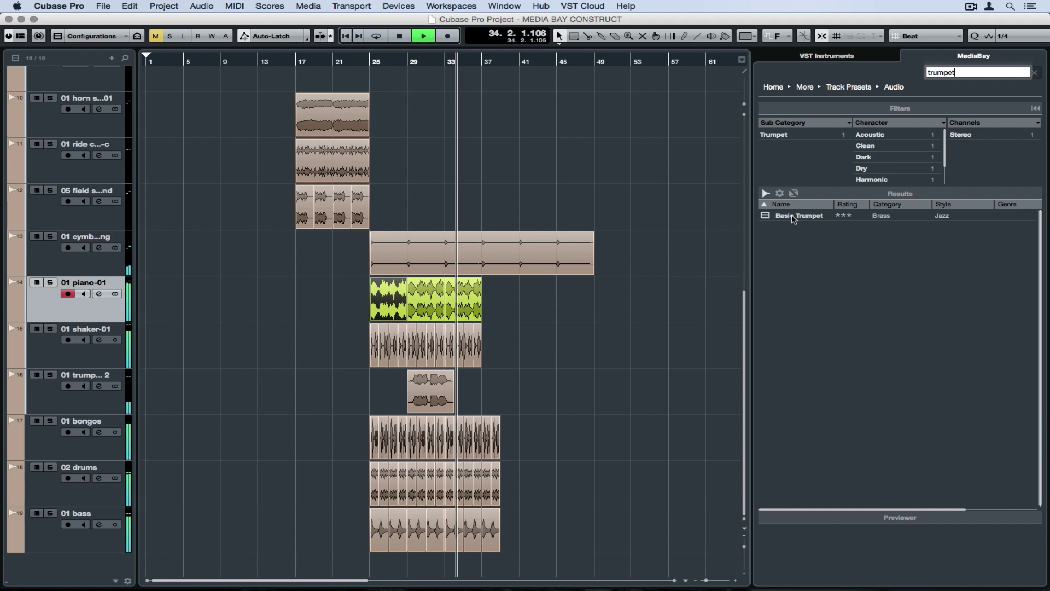
Apply Basic Trumpet to the trumpet track, play from bar 28, and select all bass events
left_click(794, 217)
left_click_drag(794, 216, 258, 287)
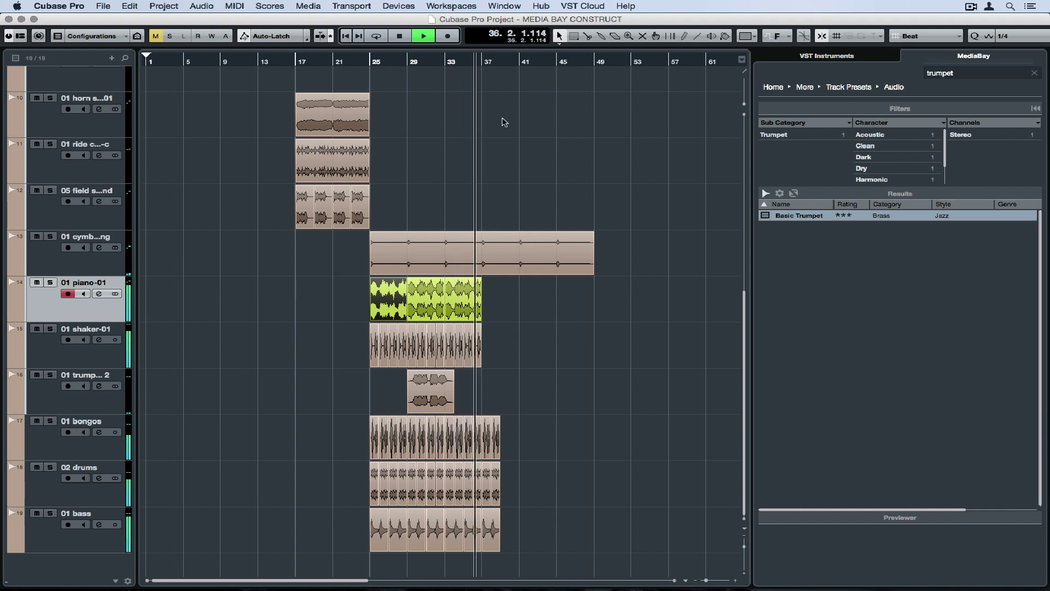
left_click(401, 62)
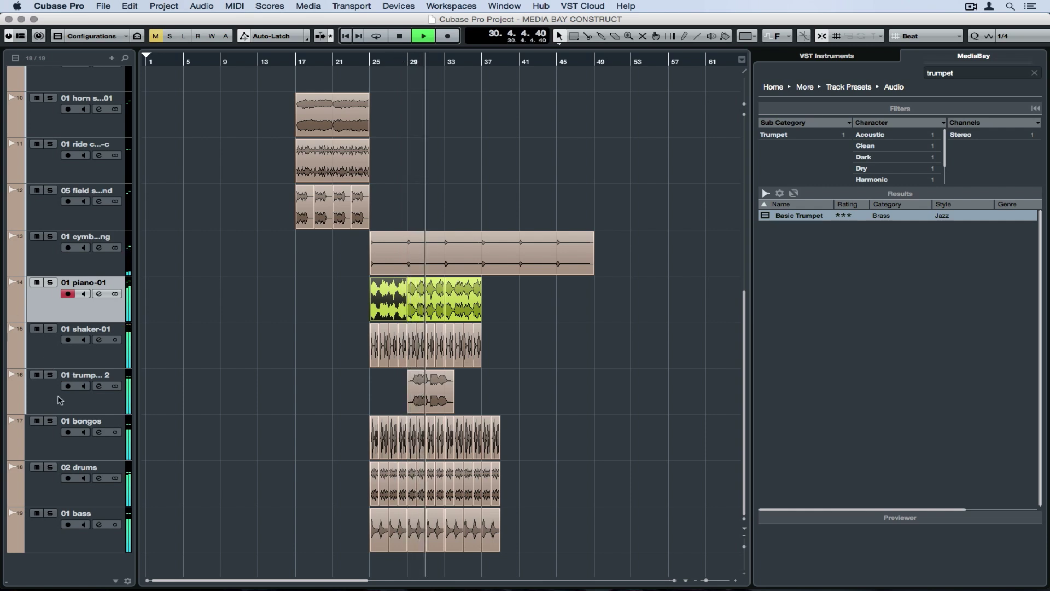
left_click_drag(309, 515, 528, 553)
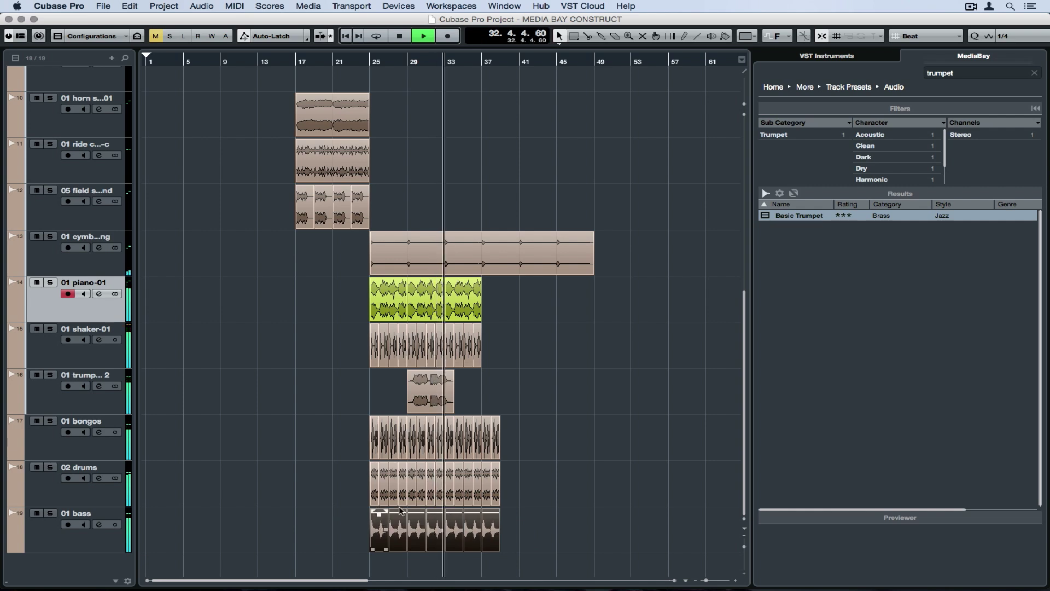
Browse MediaBay Loops & Samples to Hip Hop 2, filter to Beats, and pick the 29 drums loop
left_click(805, 89)
left_click(773, 87)
left_click(806, 147)
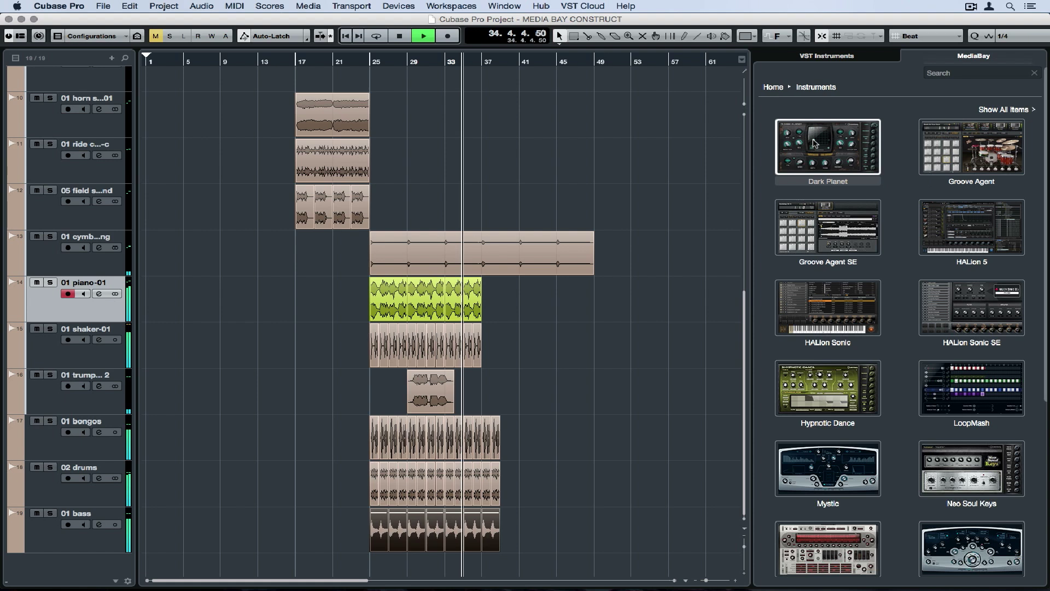
left_click(774, 87)
left_click(901, 153)
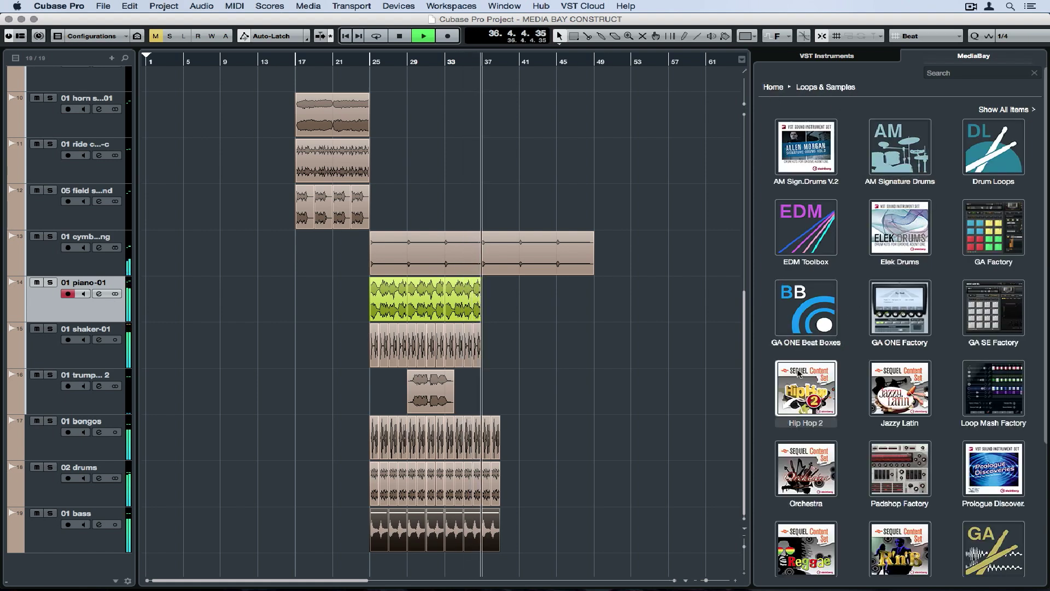
left_click(805, 387)
scroll(803, 154, "down", 1)
left_click(777, 180)
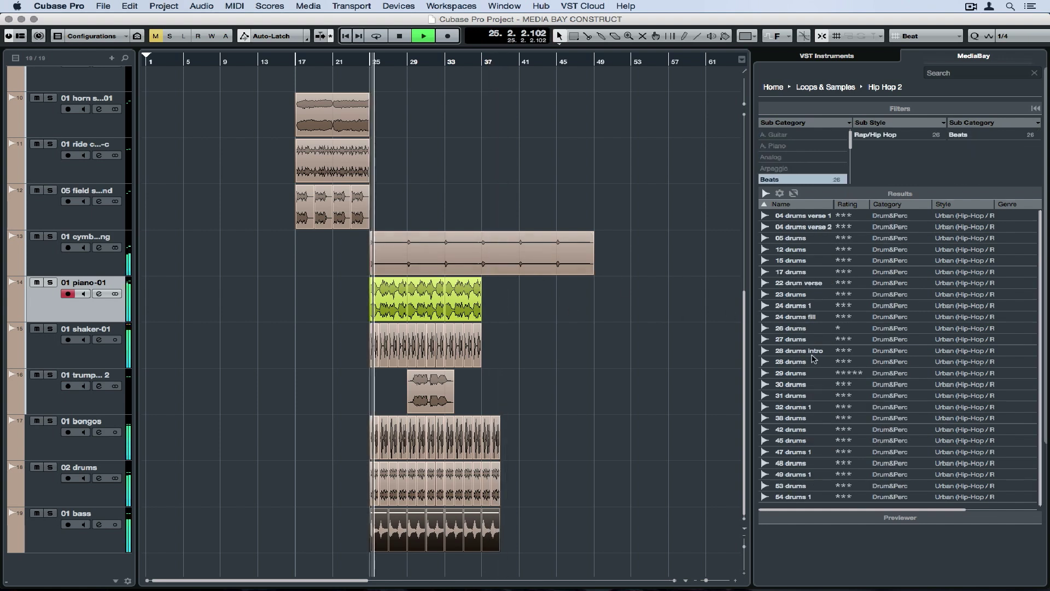
left_click(791, 375)
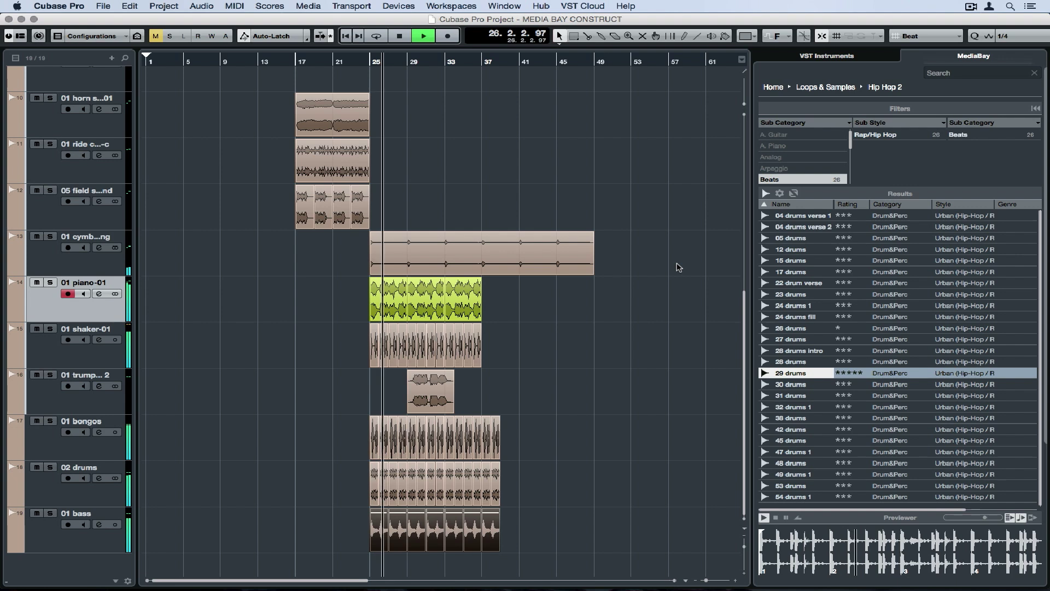
Add 29 drums as a new track at bar 25, repeated out to about bar 40
left_click_drag(798, 372, 424, 565)
scroll(495, 389, "down", 1)
key("h")
key("h")
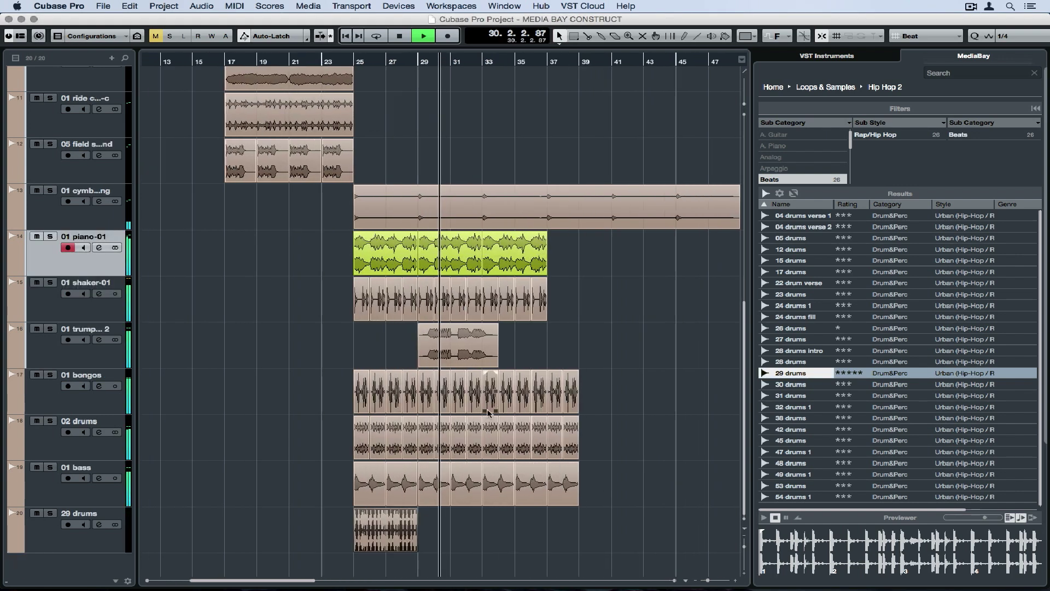
left_click_drag(417, 549, 576, 543)
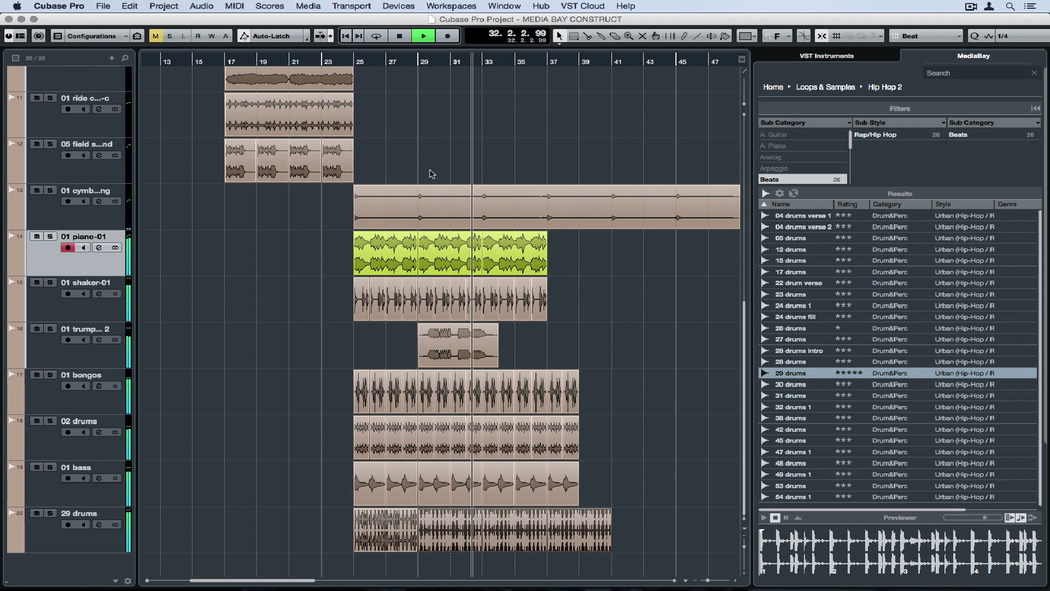
left_click(326, 73)
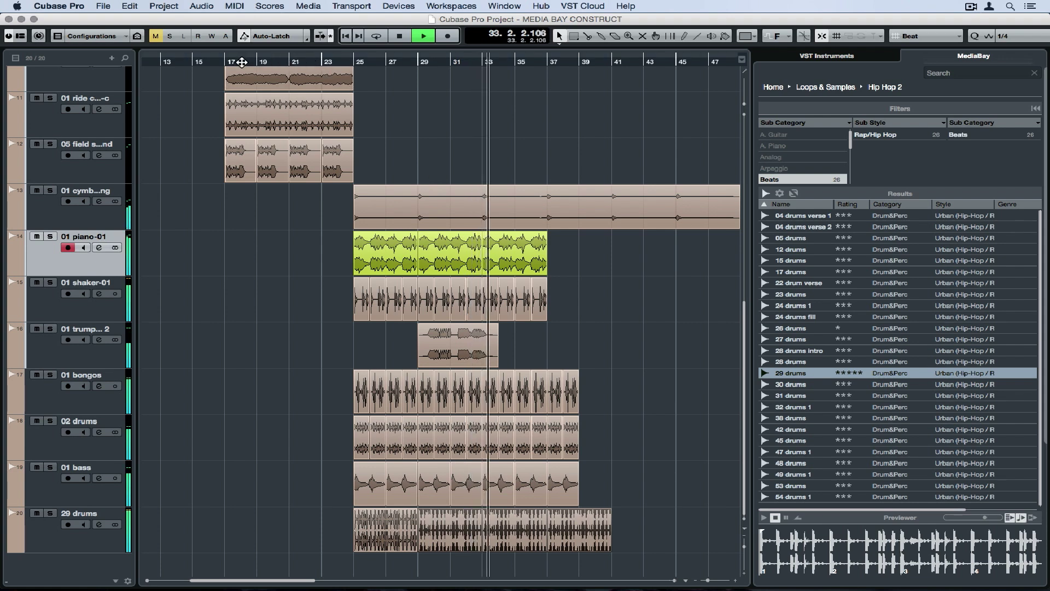
left_click_drag(242, 64, 156, 63)
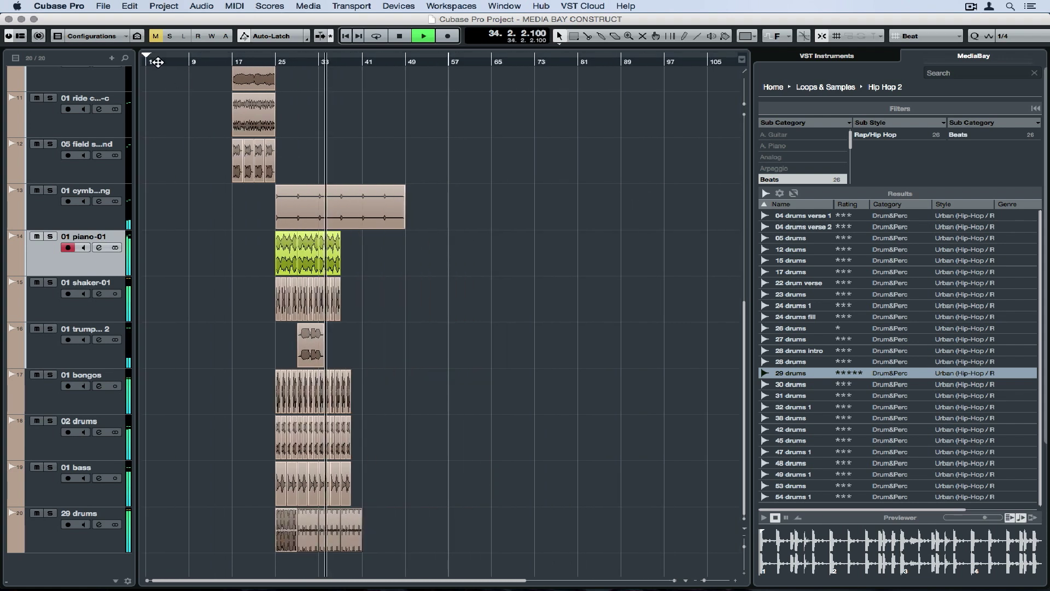
Play the arrangement from bars 3, 9, 17 and 25, then return MediaBay to Home
key("space")
left_click(156, 62)
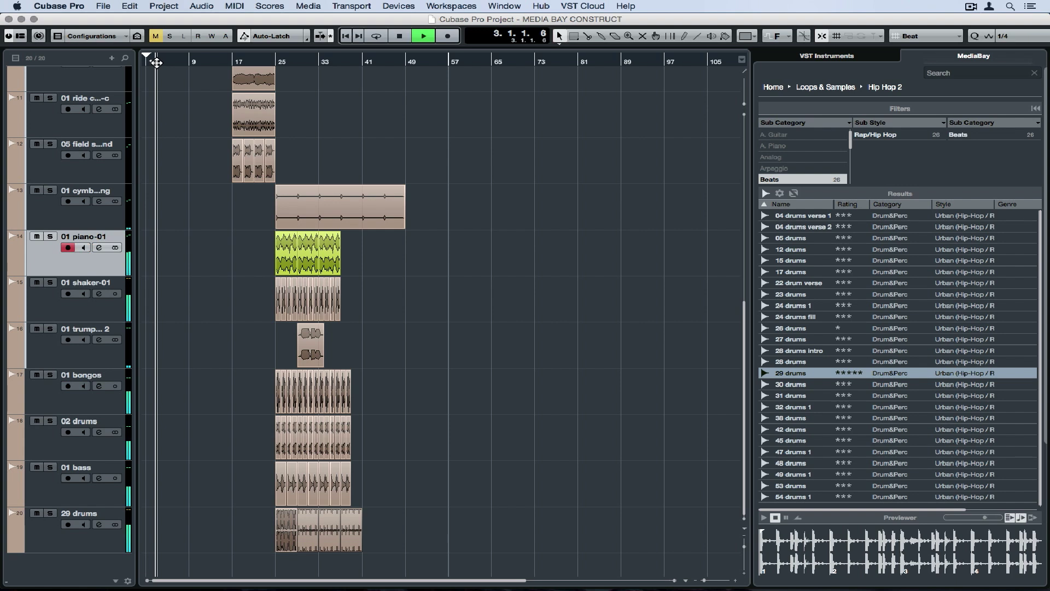
scroll(174, 129, "up", 4)
scroll(181, 109, "up", 6)
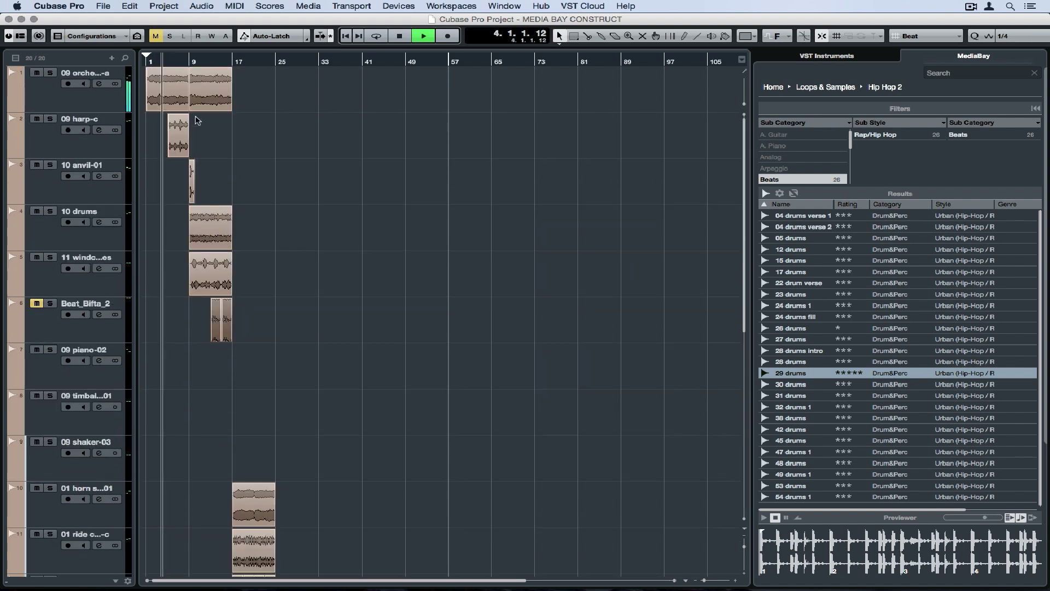
left_click(191, 61)
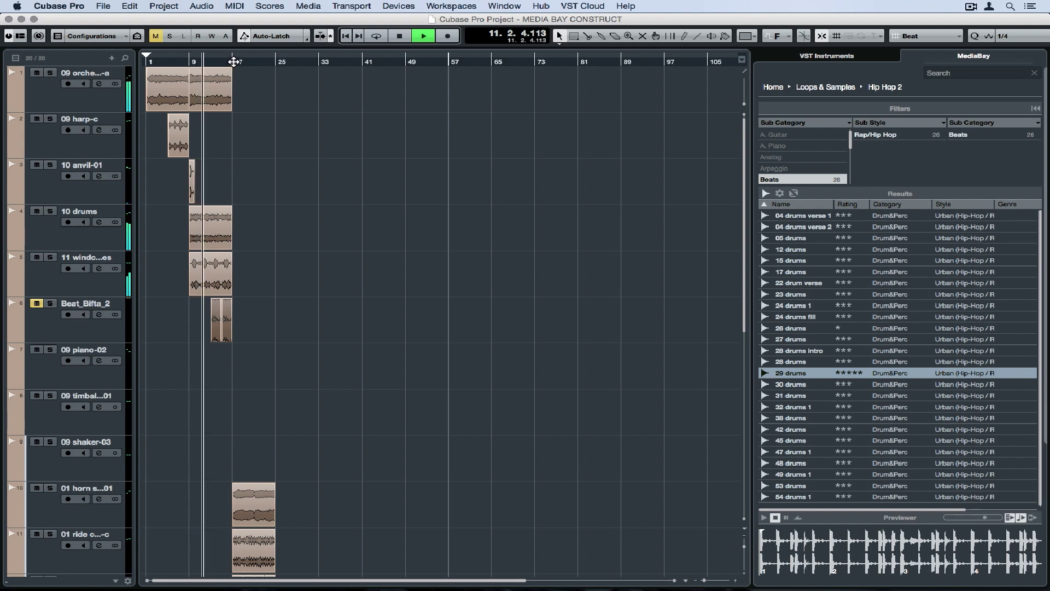
left_click(233, 61)
scroll(313, 123, "down", 10)
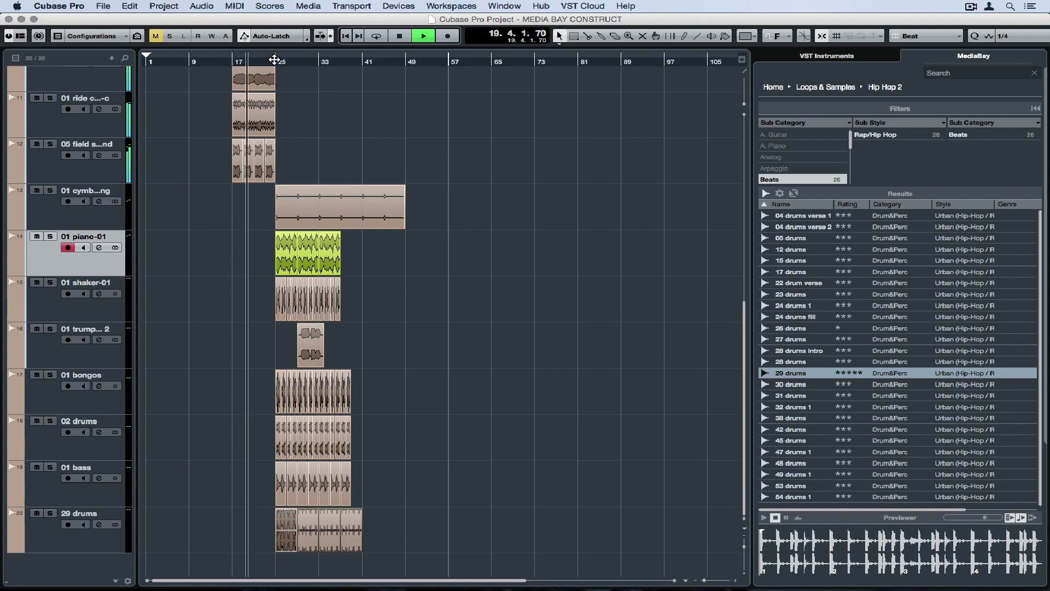
left_click(278, 59)
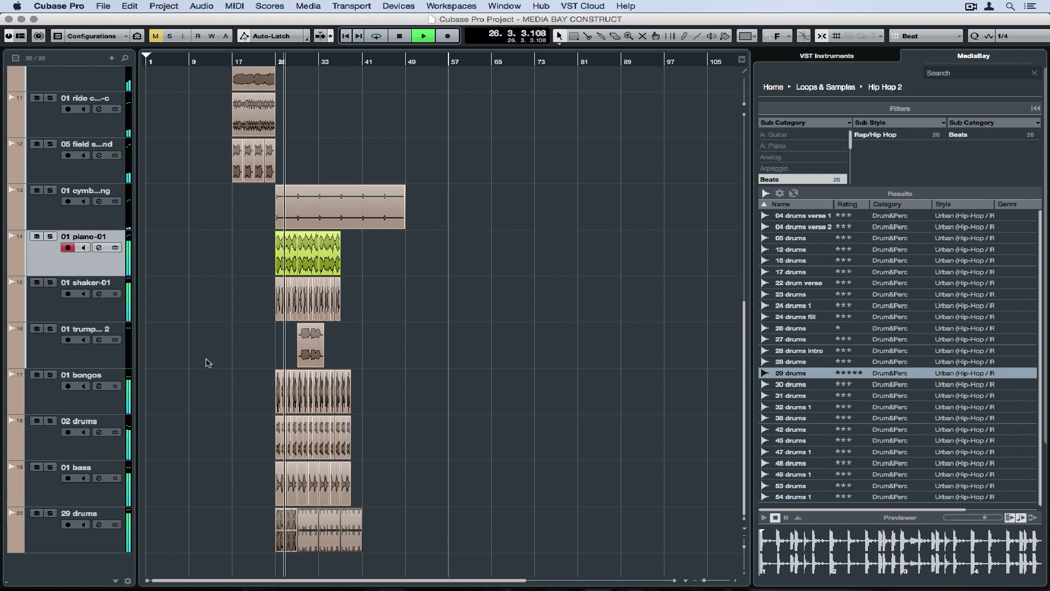
left_click(771, 86)
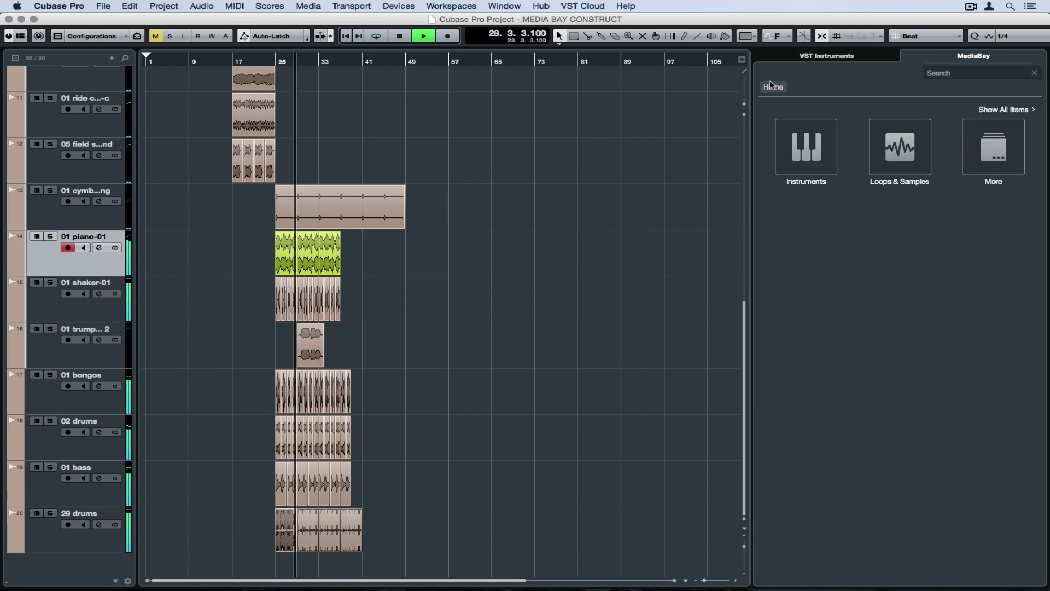
Set the project root key to G and the tempo to 140 BPM
left_click(779, 35)
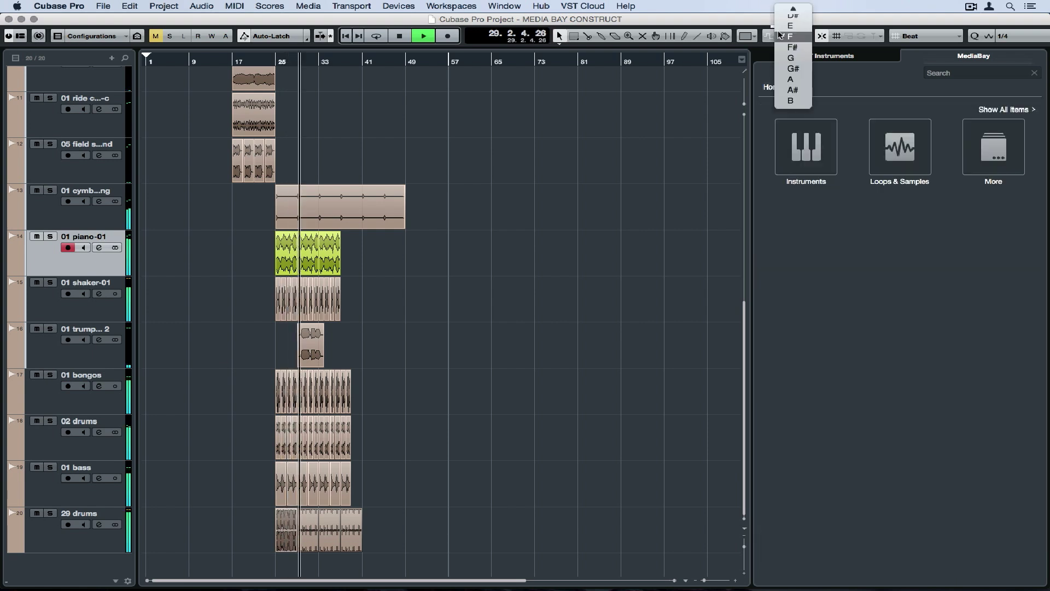
left_click(790, 58)
key("F2")
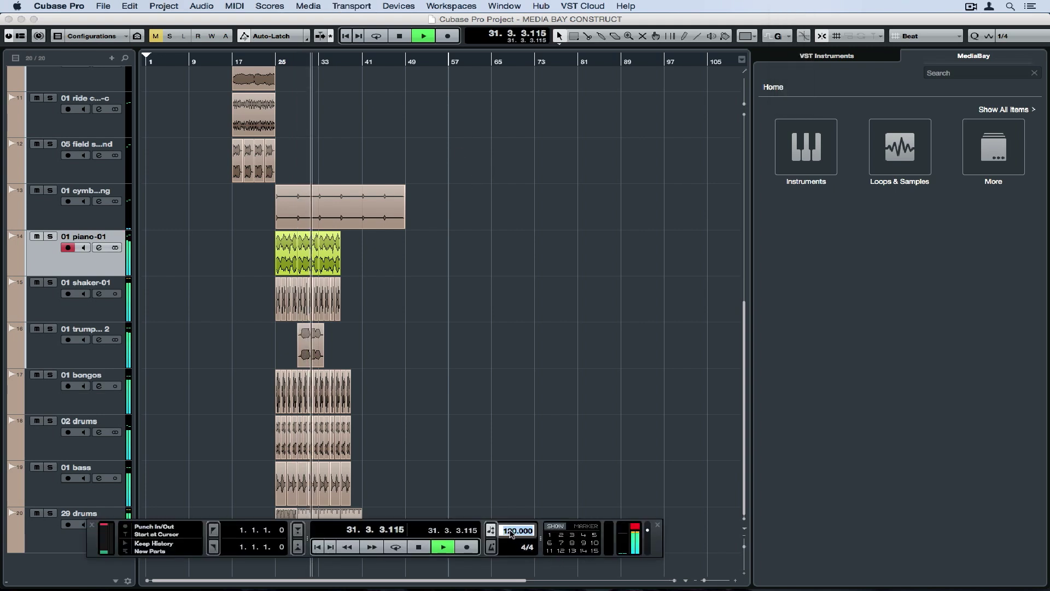
type("140")
key("Return")
key("g")
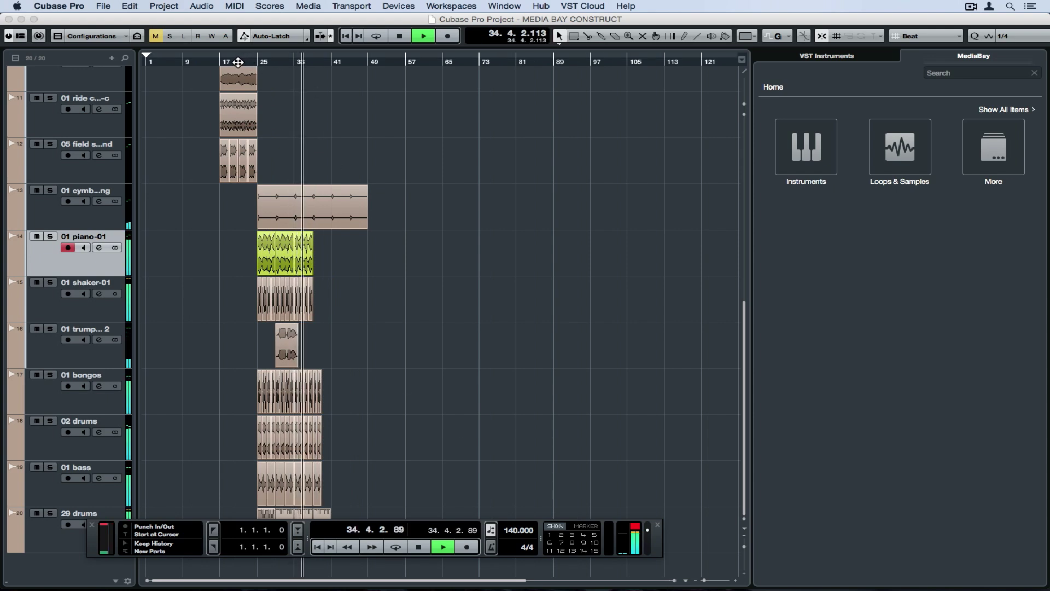
Stop playback and bring up the Project menu
key("space")
left_click(164, 6)
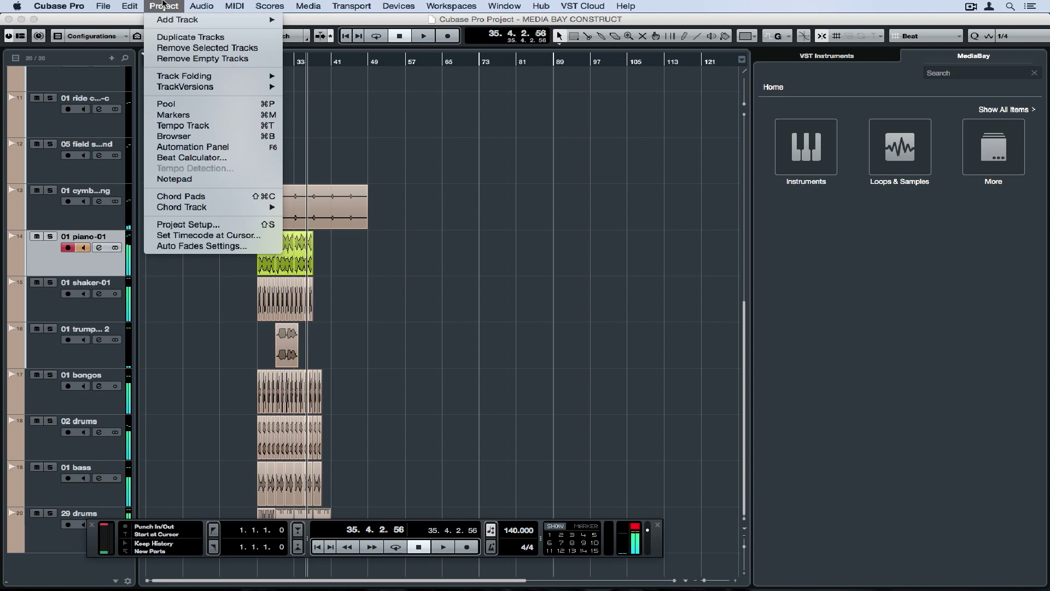
left_click(164, 6)
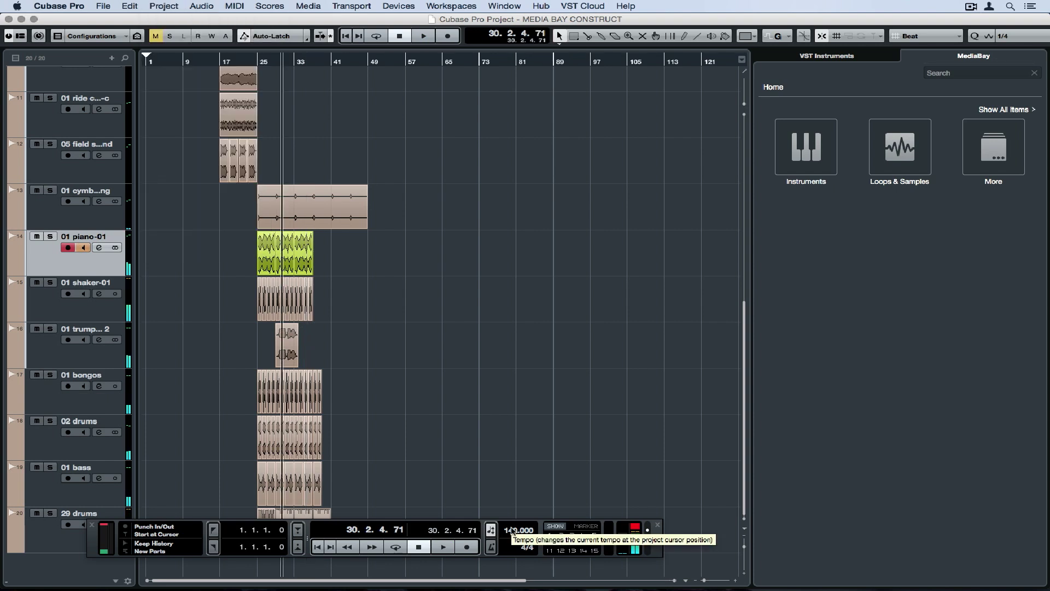
left_click(159, 5)
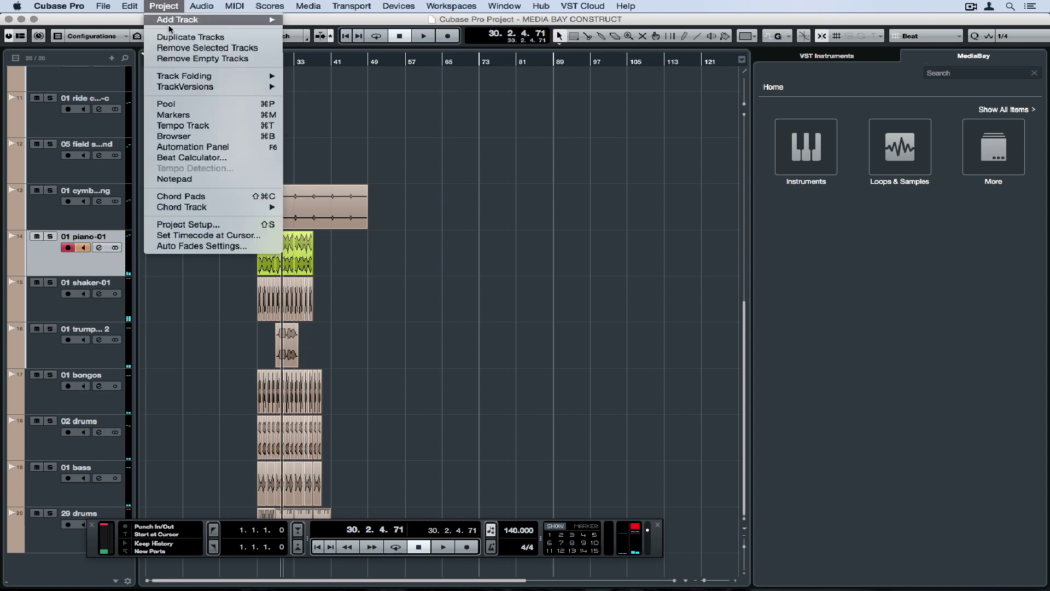
In the Tempo Track Editor, draw a rising curve from bar 25, then erase its later points
left_click(186, 122)
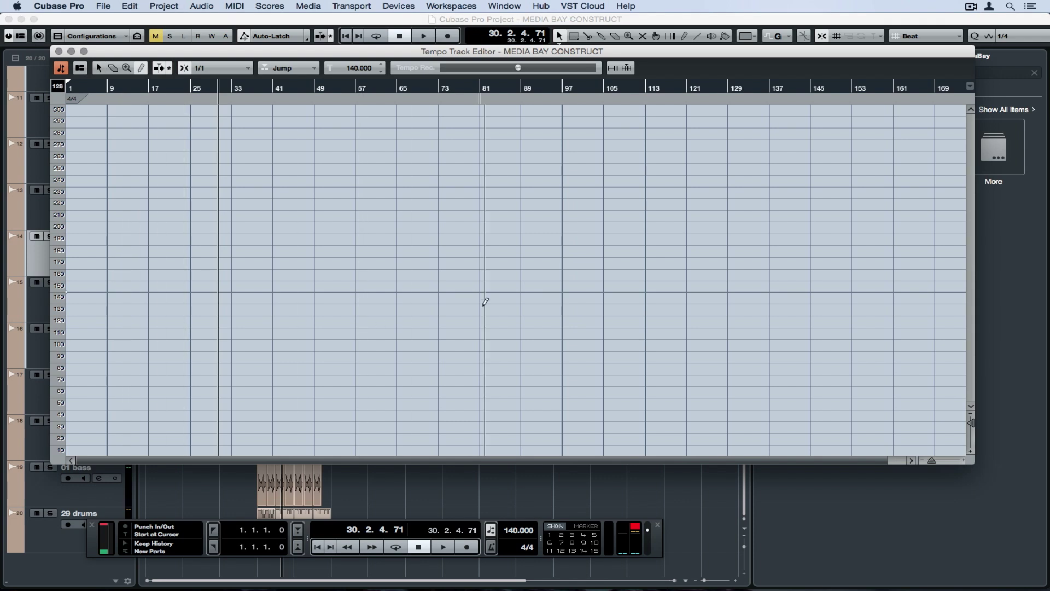
left_click_drag(191, 289, 449, 249)
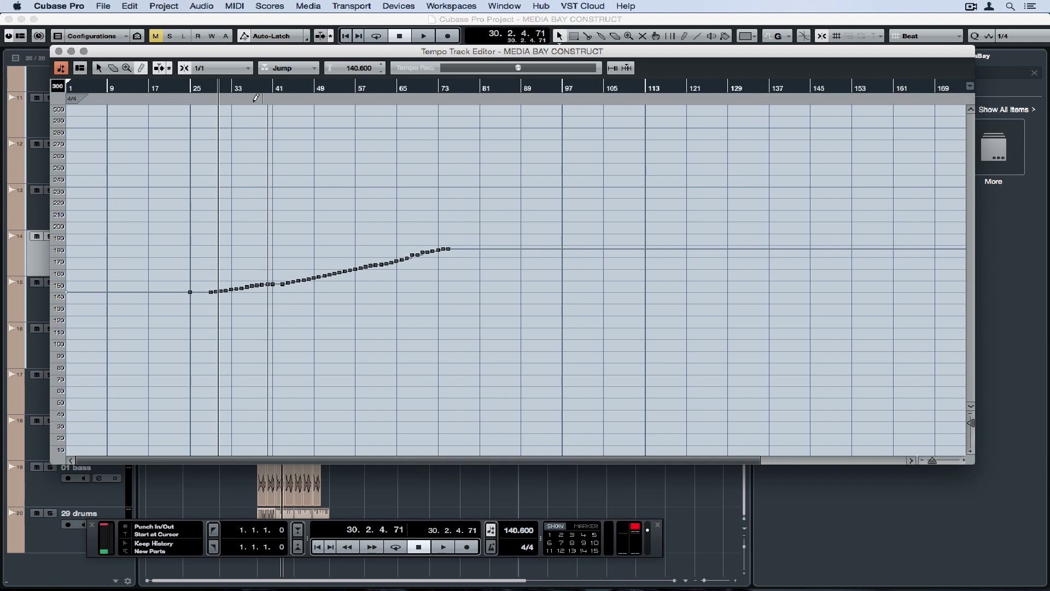
left_click(213, 87)
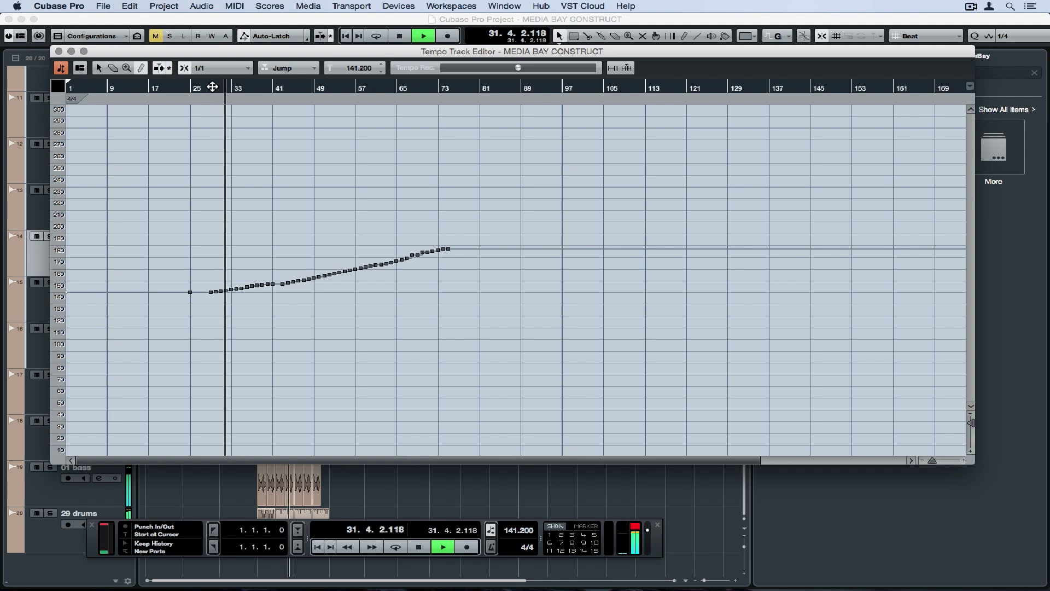
left_click(113, 69)
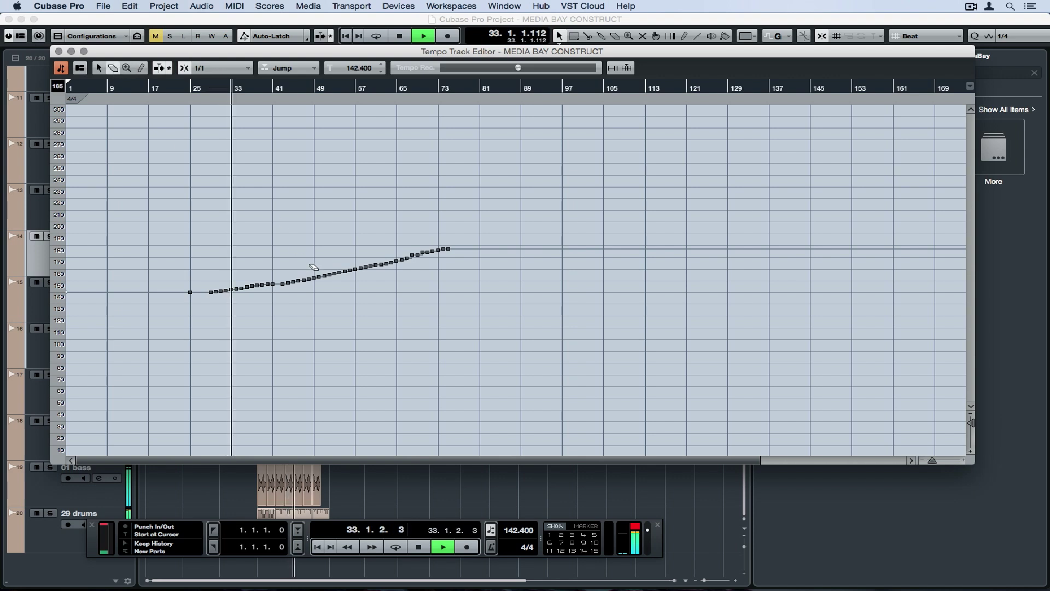
left_click_drag(268, 227, 465, 281)
key("Delete")
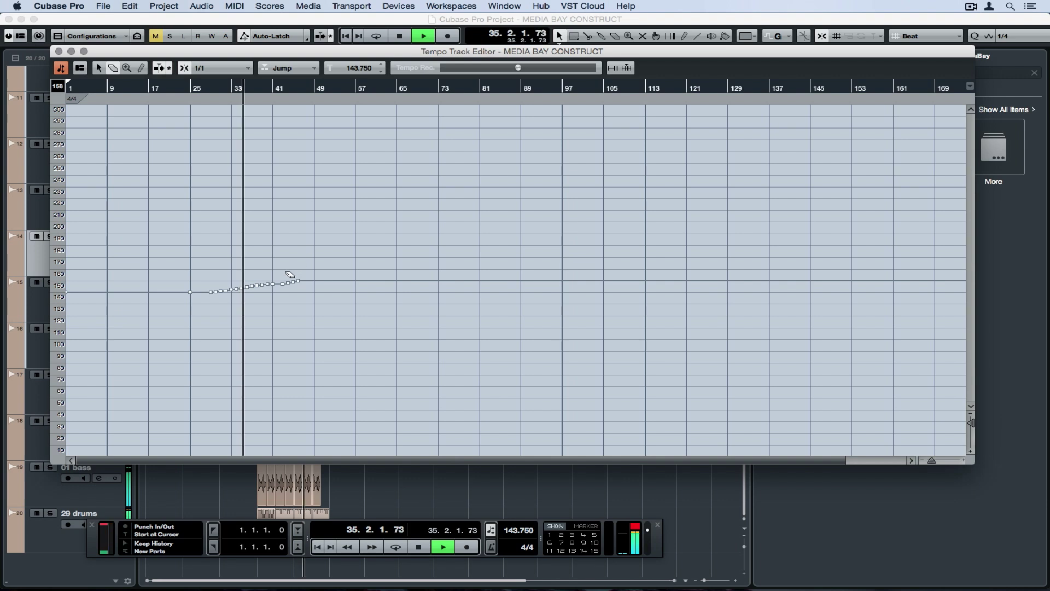
Redraw the tempo as a dip from 140 BPM at bar 17 down to about 107 BPM
left_click(144, 67)
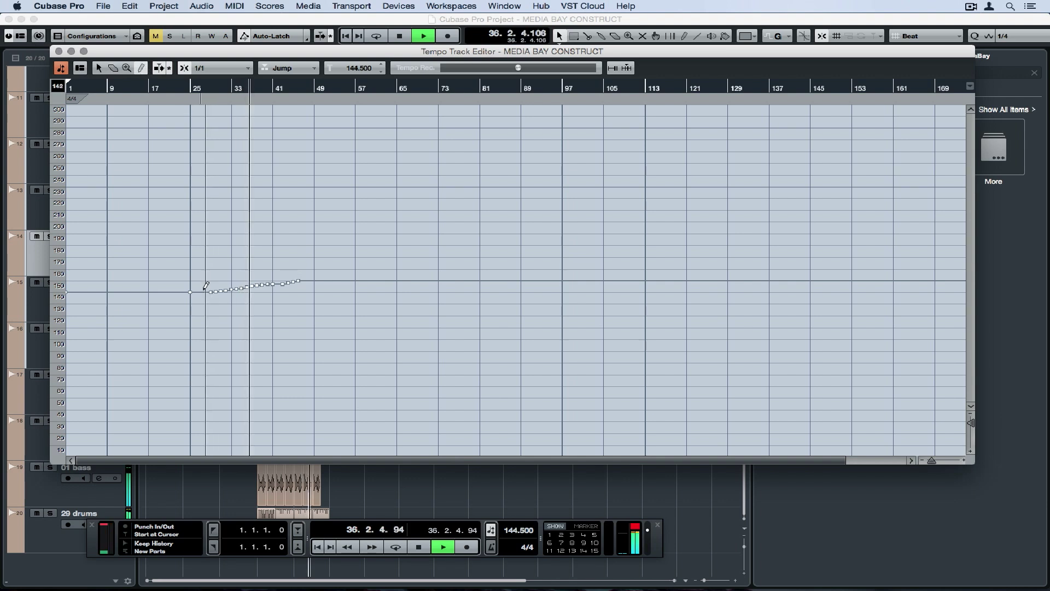
key("space")
mouse_move(148, 292)
left_mouse_down()
mouse_move(194, 321)
mouse_move(280, 331)
left_mouse_up()
left_click(141, 89)
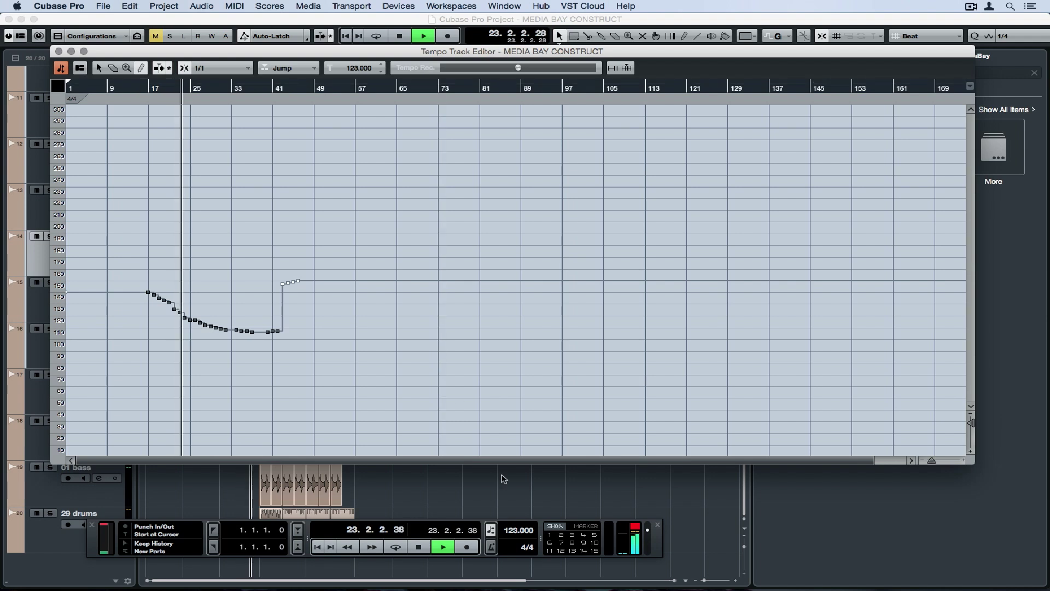
left_click(492, 531)
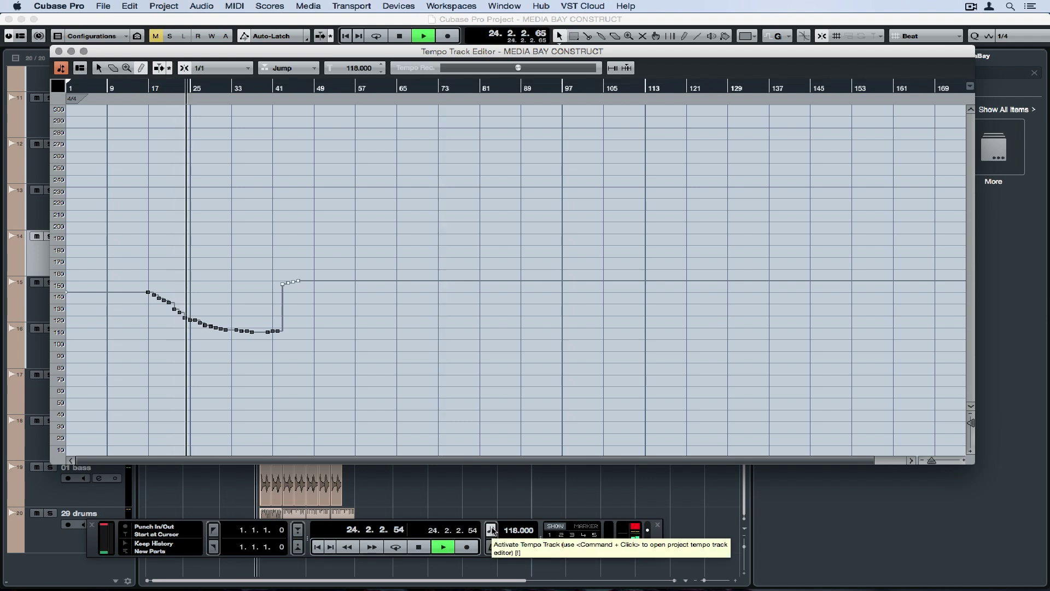